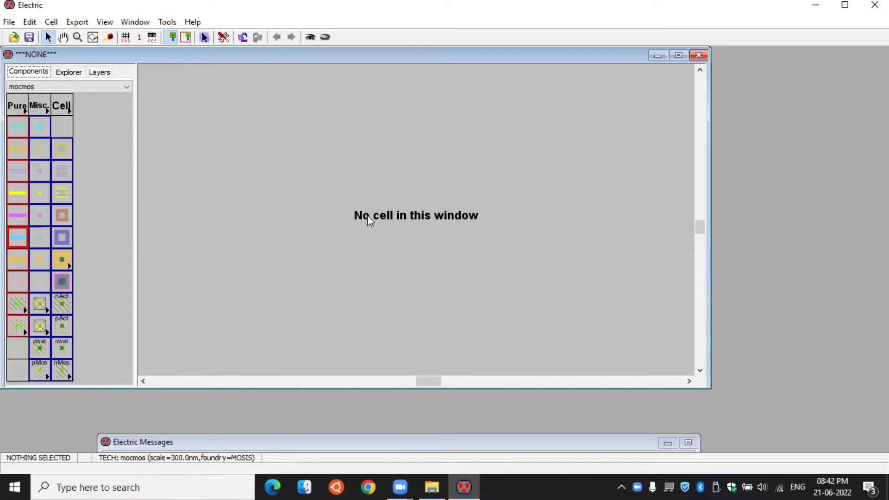
- Create a new library named inverter
click(9, 21)
click(34, 38)
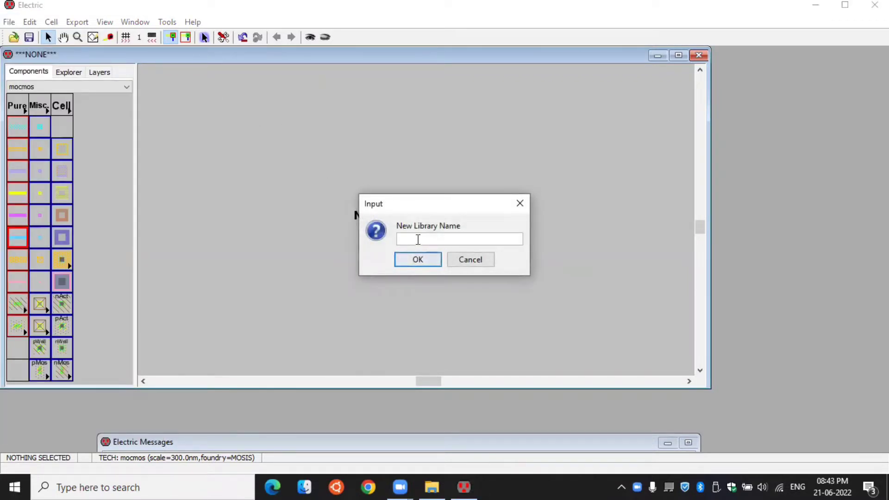
text(inverter)
click(419, 259)
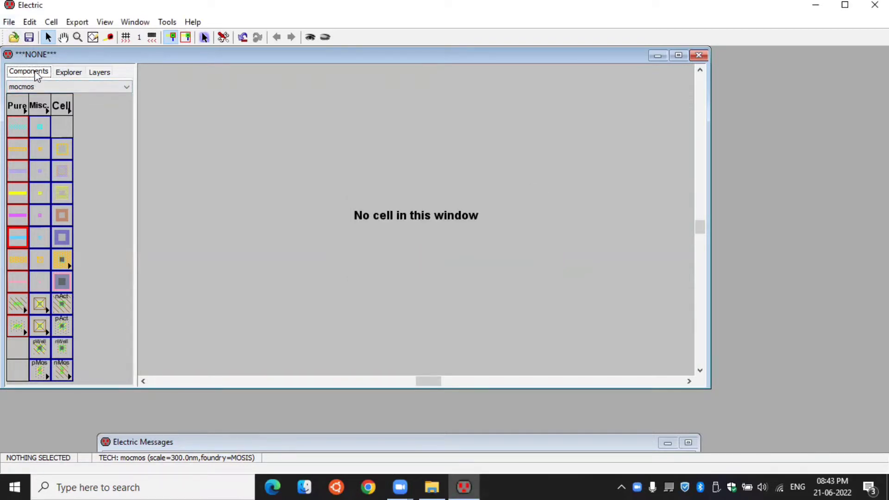
- Create a new cell named inverter with the schematic view in the inverter library
click(69, 73)
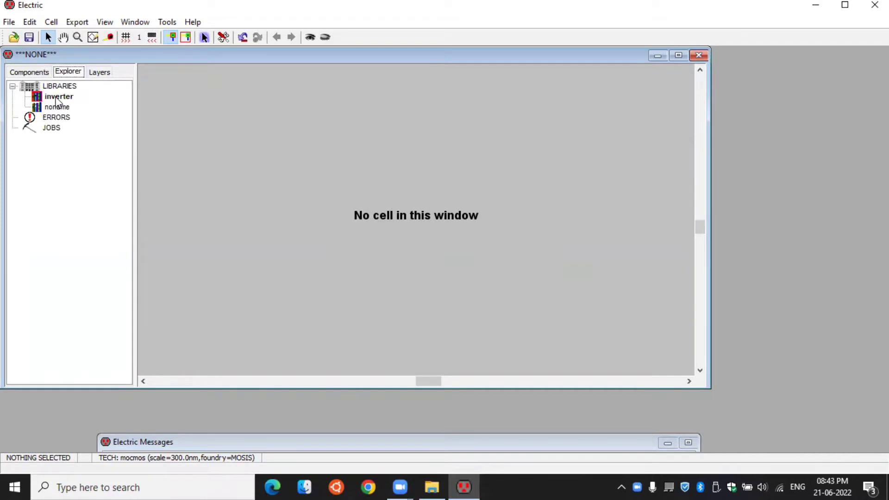
right_click(57, 98)
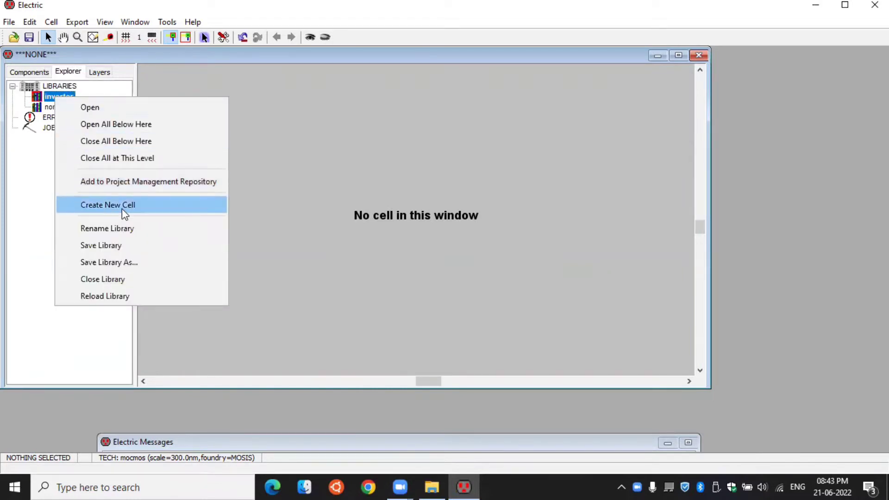
click(124, 213)
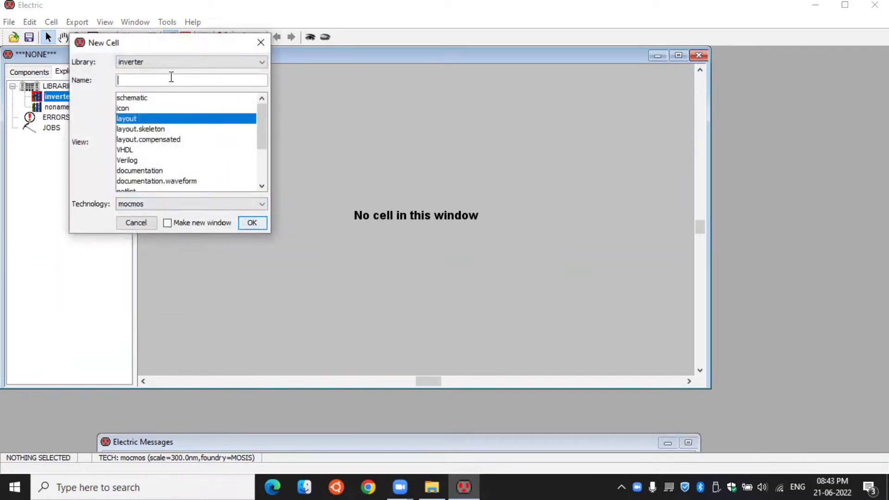
text(inverter)
click(128, 99)
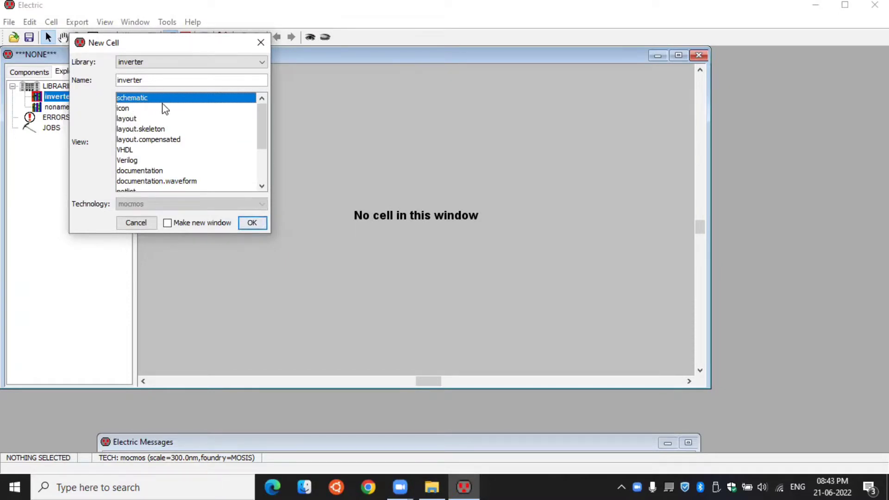
click(260, 223)
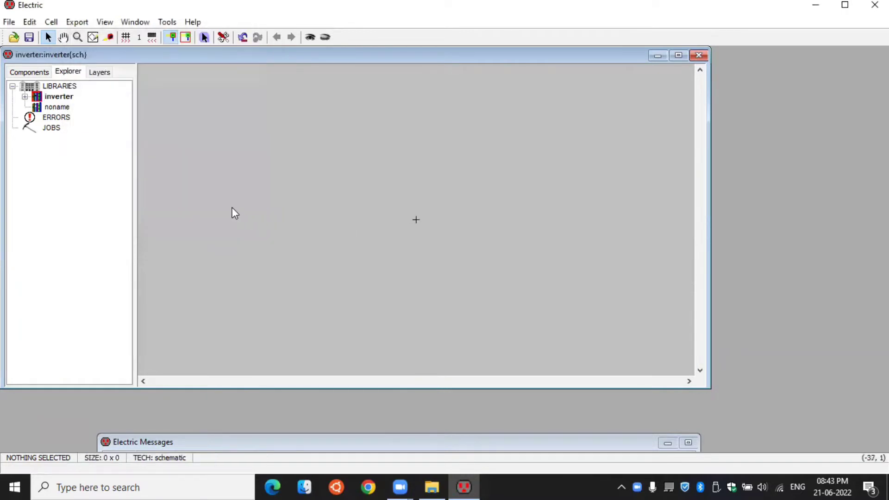
- Place a pMOS transistor above the origin of the schematic and an nMOS transistor below it
click(35, 71)
click(25, 183)
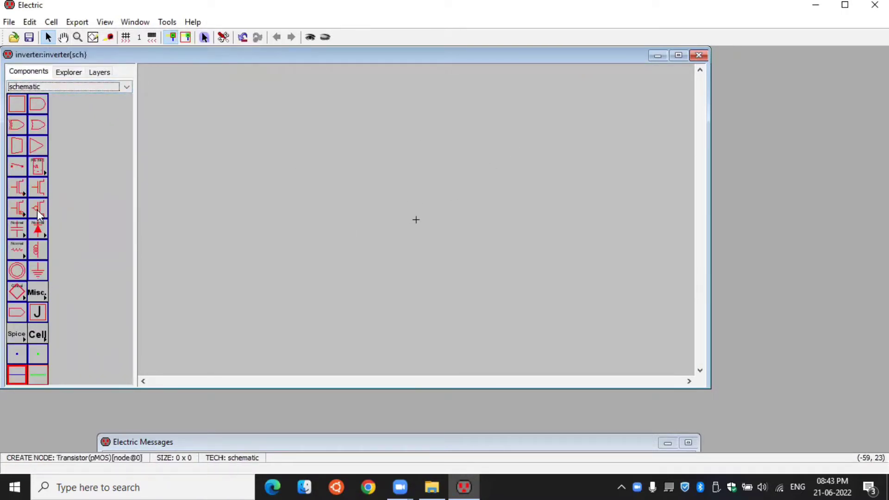
drag(416, 137, 414, 140)
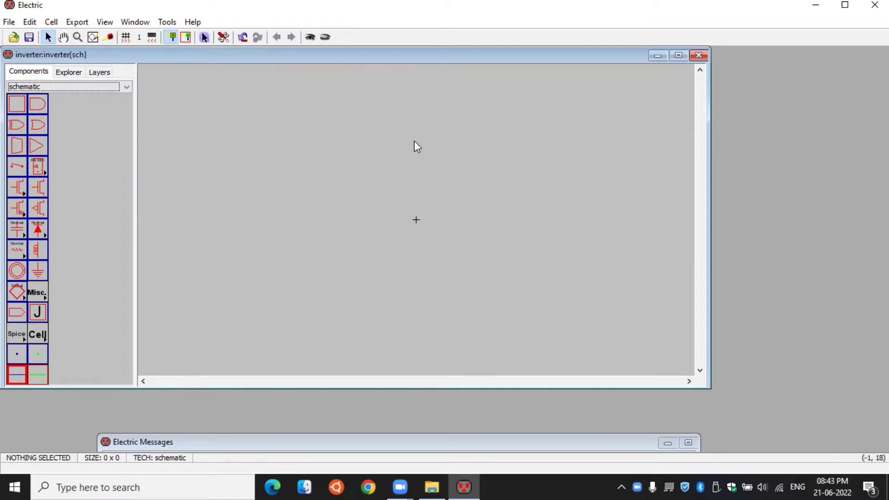
drag(38, 208, 400, 154)
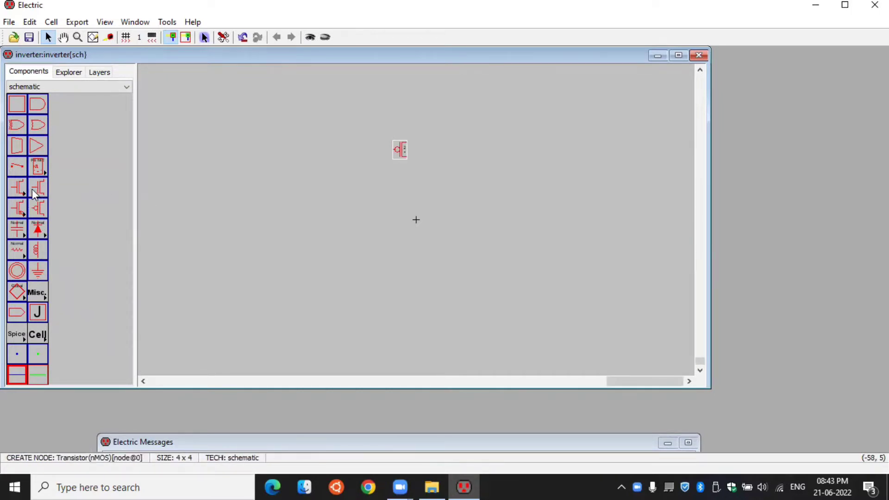
drag(34, 189, 403, 189)
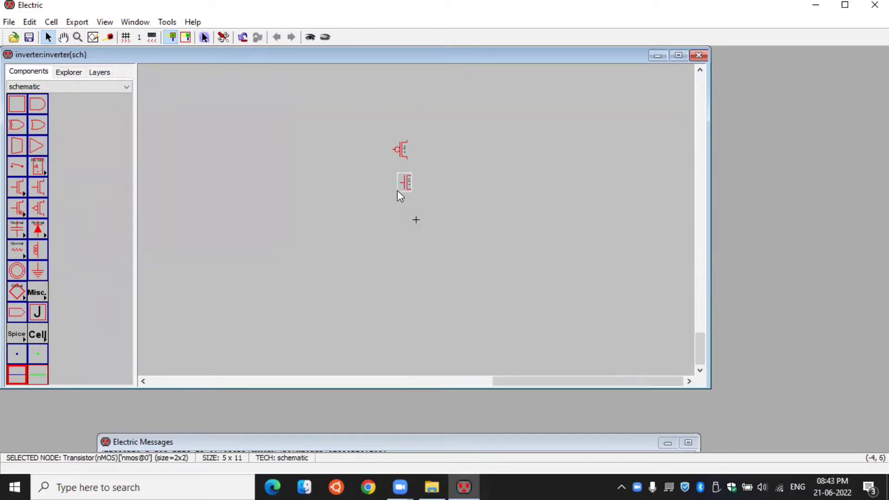
- Move the nMOS transistor one grid unit up and one left to line it up beneath the pMOS transistor
ctrl+scroll(399, 157, up, 5)
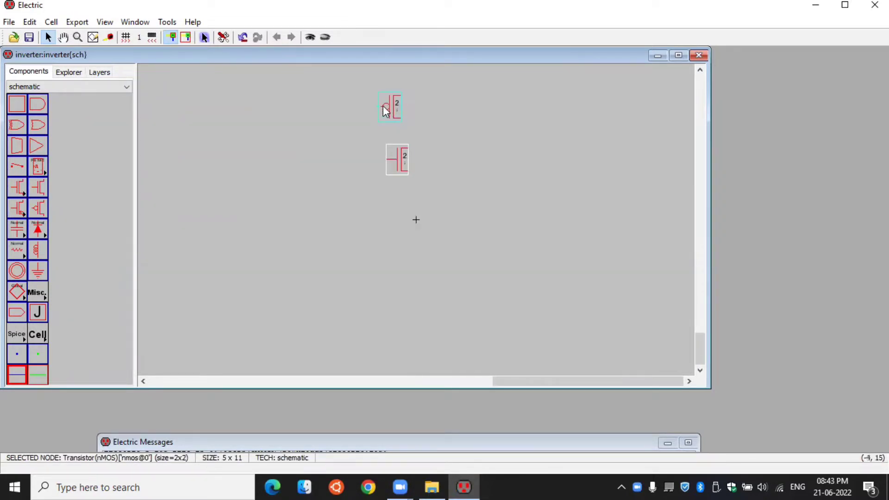
ctrl+scroll(397, 146, down, 2)
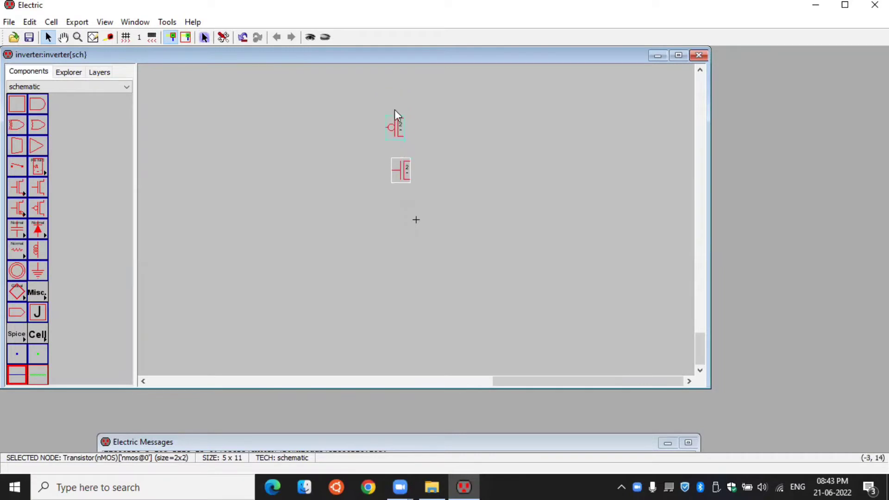
ctrl+scroll(387, 110, up, 3)
key(Up)
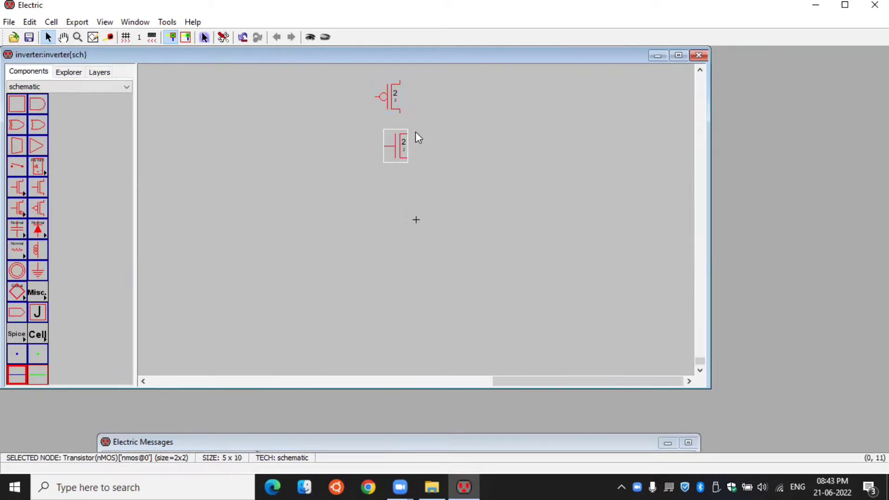
key(Left)
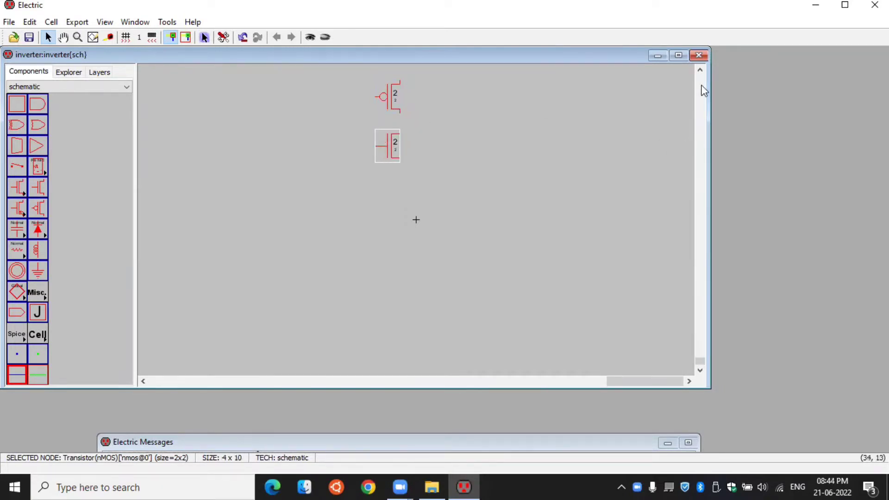
- Wire the pMOS's lower terminal to the nMOS's upper terminal, and connect the two transistor gates together
click(700, 70)
click(700, 70)
click(701, 72)
click(701, 70)
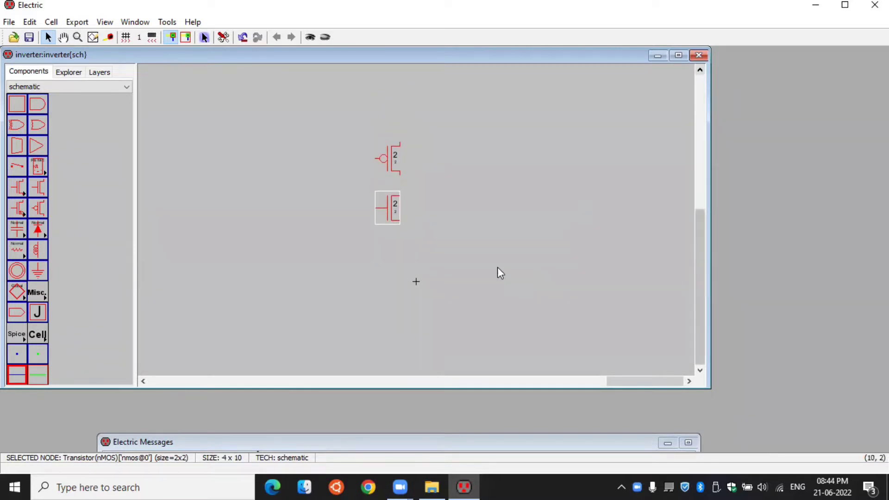
click(407, 209)
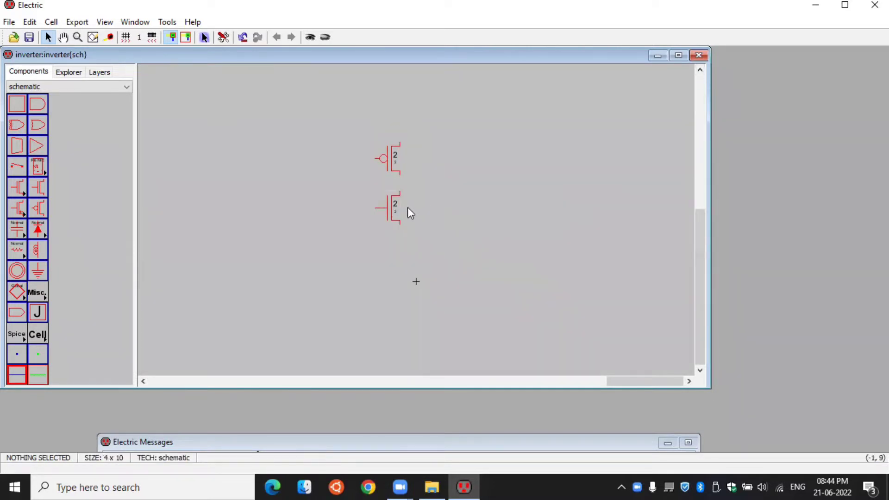
click(399, 177)
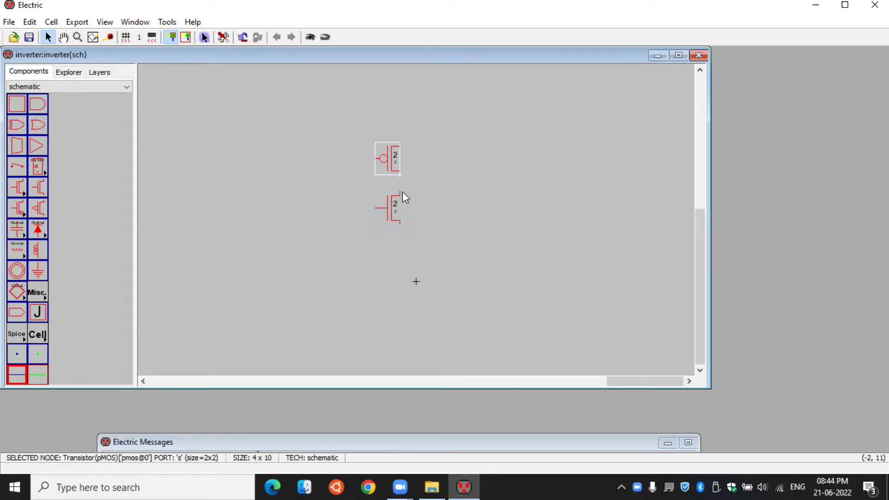
right_click(399, 191)
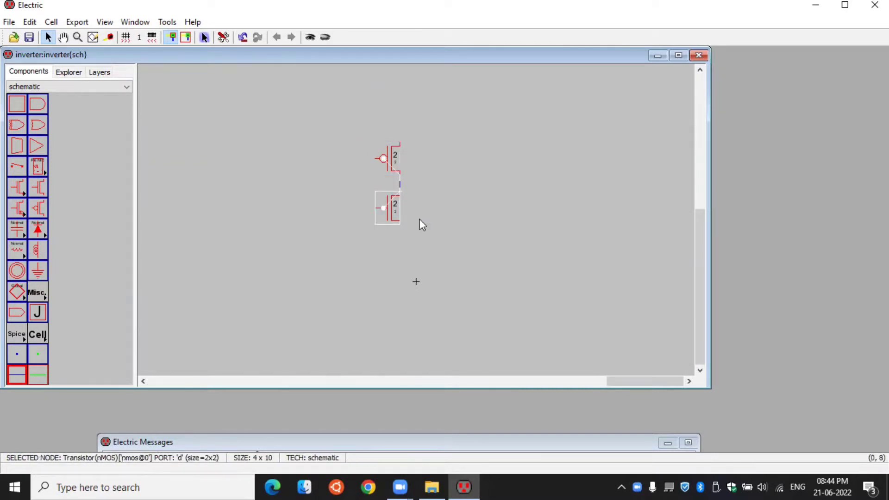
click(374, 159)
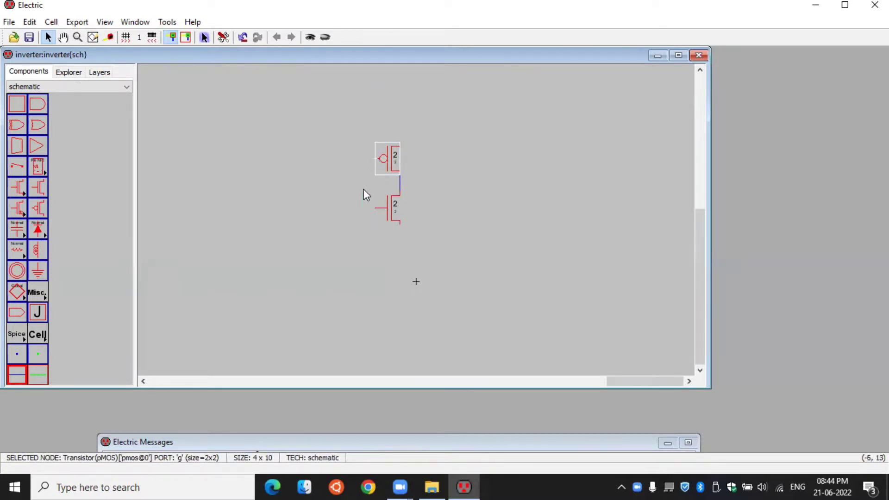
right_click(376, 213)
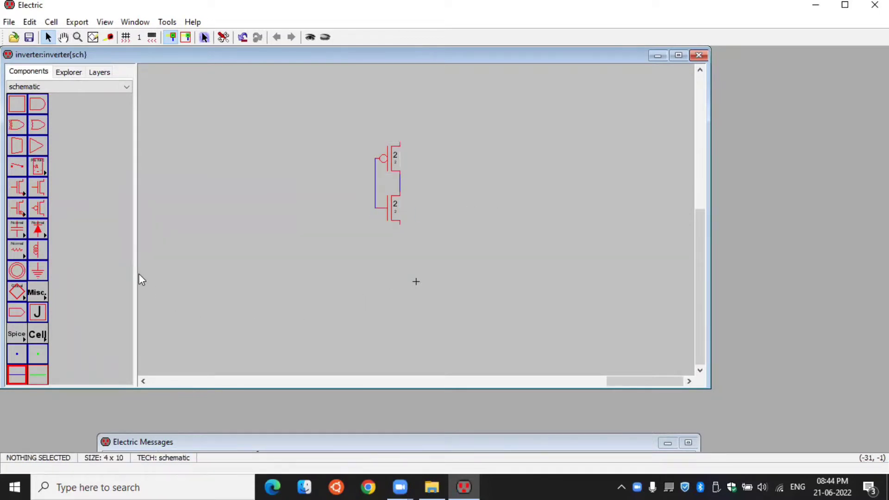
- Place a power symbol above the pMOS transistor and a ground symbol below the nMOS transistor
click(17, 278)
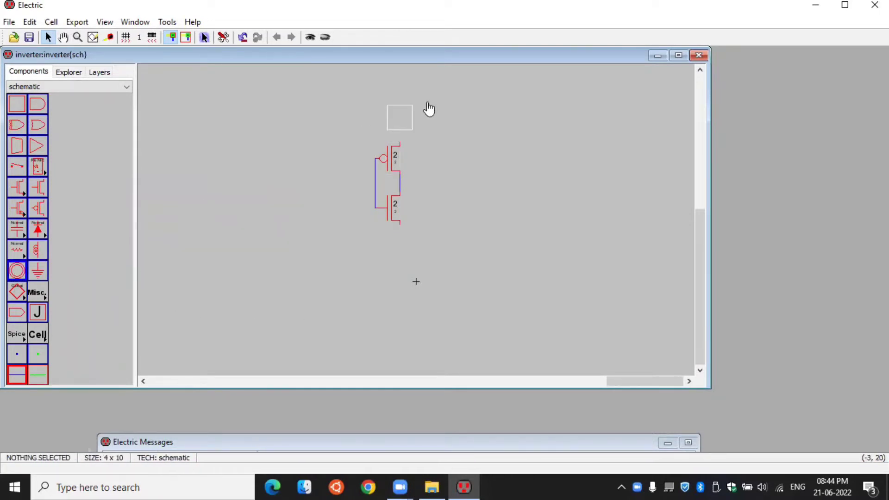
click(400, 117)
click(38, 270)
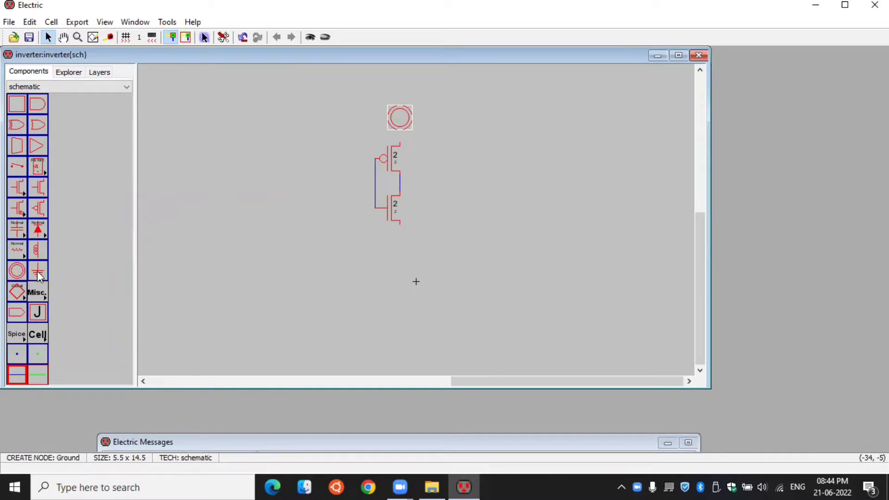
click(402, 262)
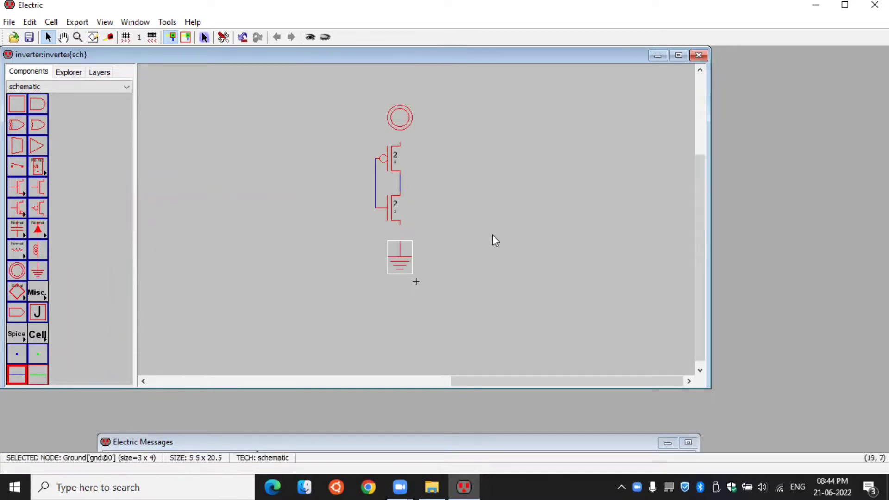
- Wire the pMOS's upper terminal to the power symbol and the nMOS's lower terminal to ground
click(399, 143)
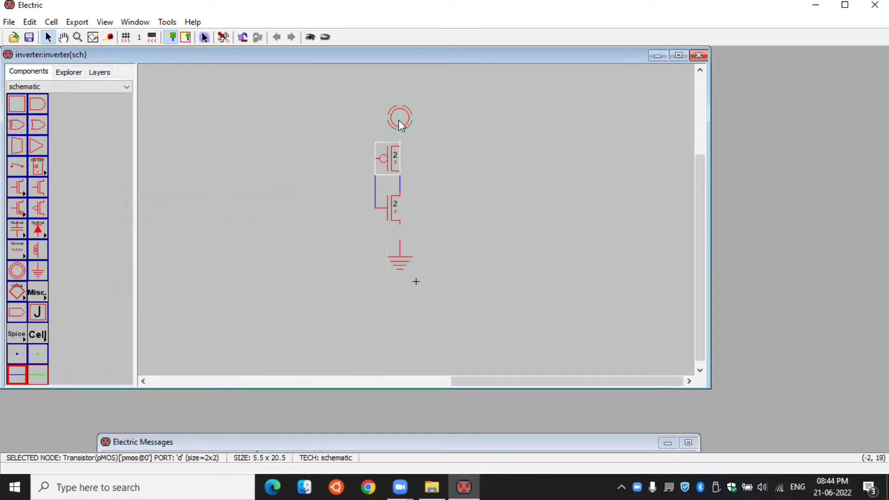
click(400, 119)
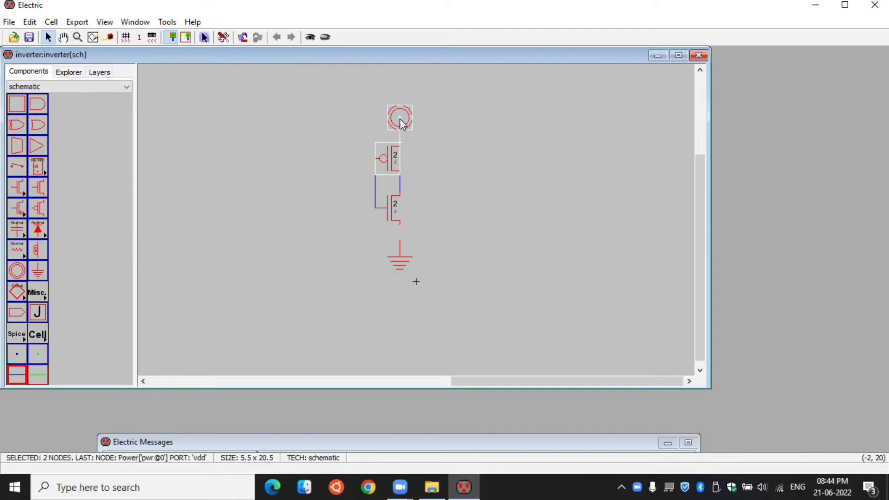
click(400, 225)
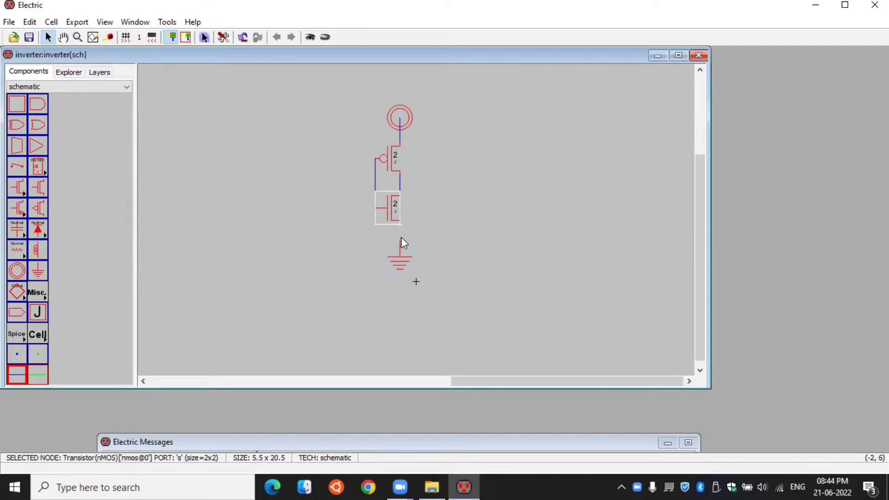
right_click(398, 240)
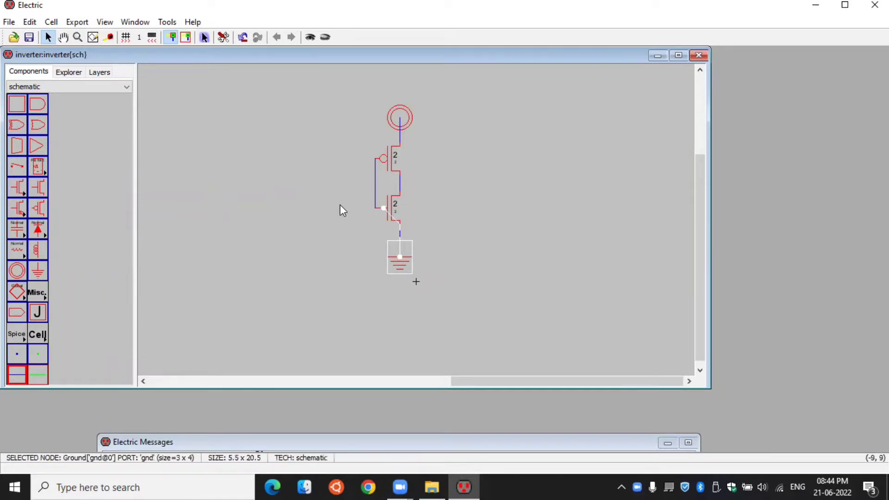
- Place one off-page connector on each side of the transistor pair, aligned at the same height
click(16, 312)
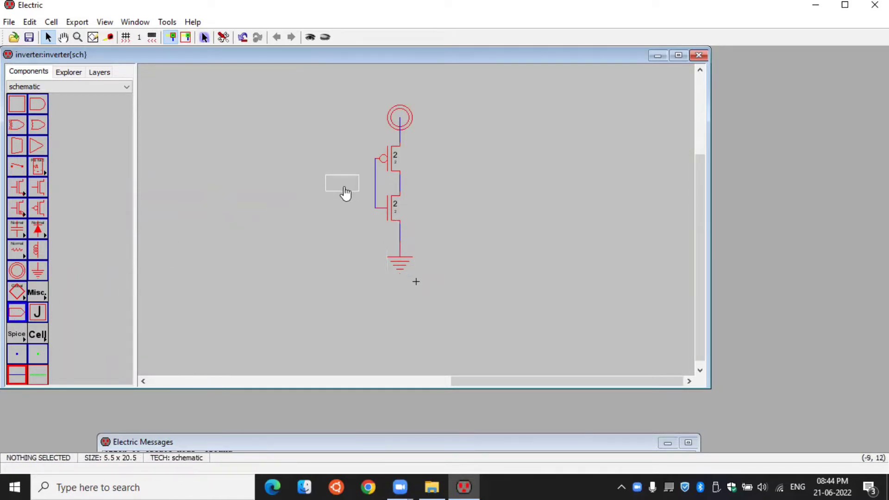
click(337, 193)
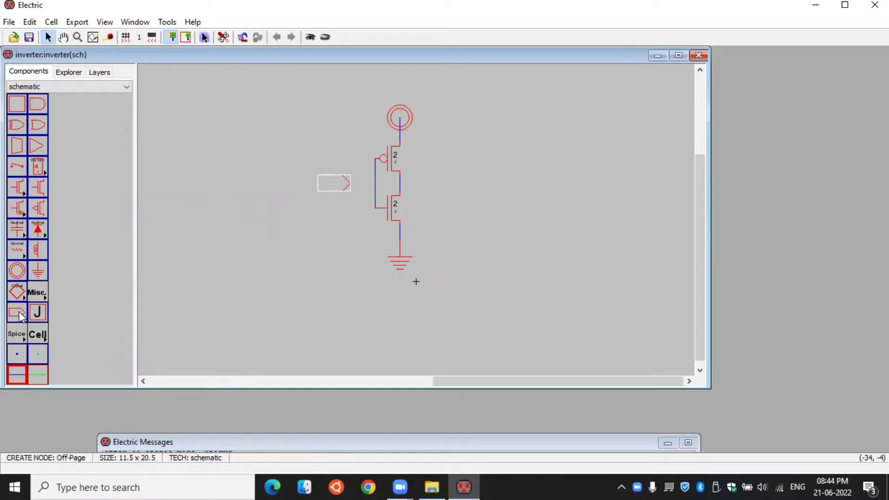
click(442, 185)
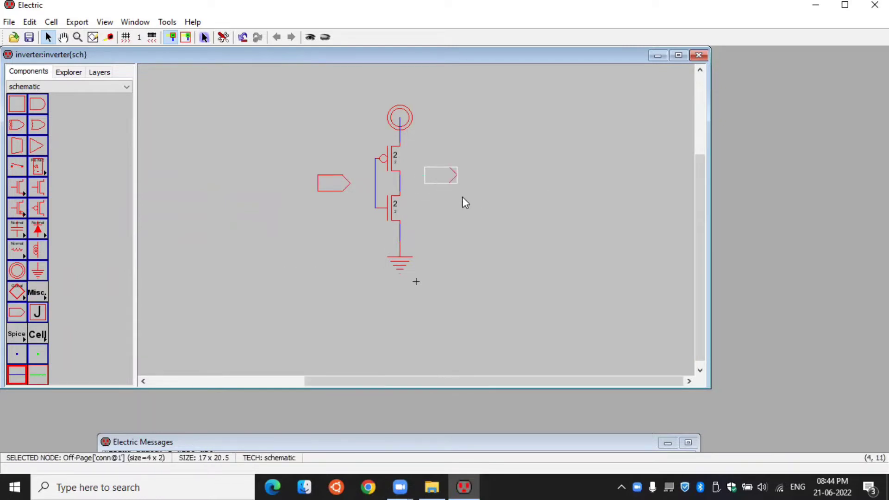
drag(439, 174, 439, 182)
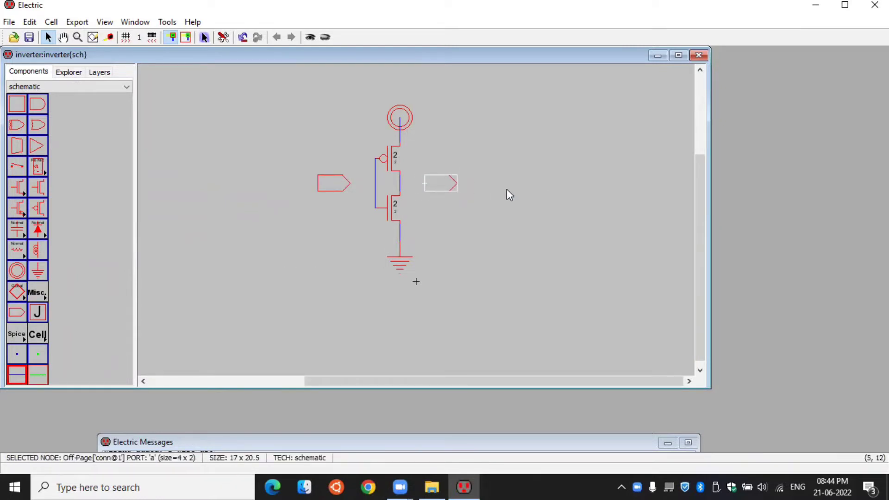
- Wire the input connector to the shared gate wire and the output connector, shifted farther right, to the wire joining the transistors
click(350, 184)
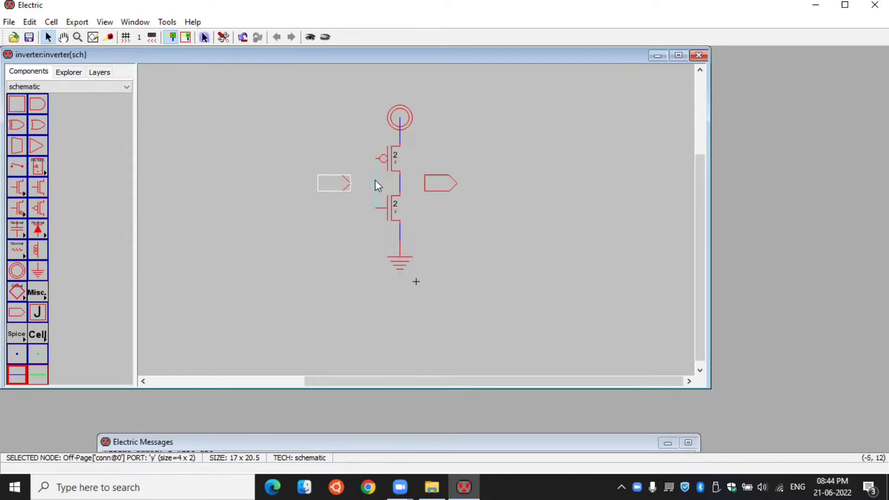
right_click(373, 180)
drag(435, 183, 475, 183)
click(399, 183)
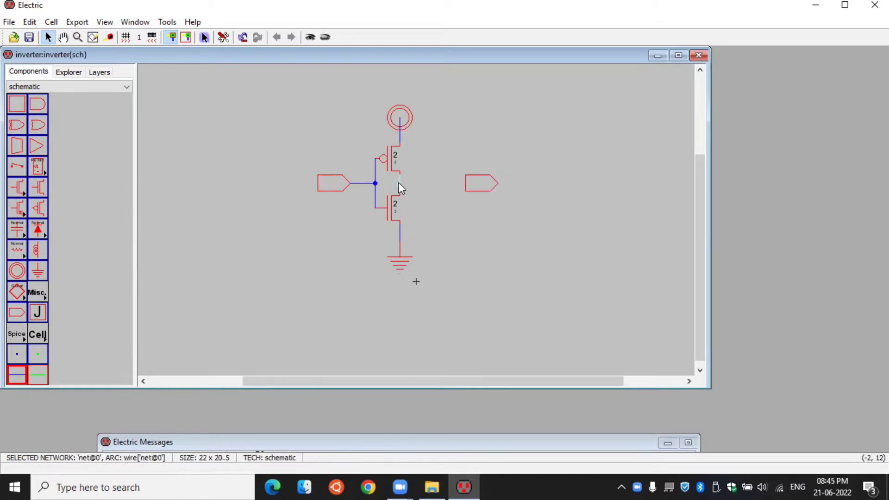
right_click(465, 182)
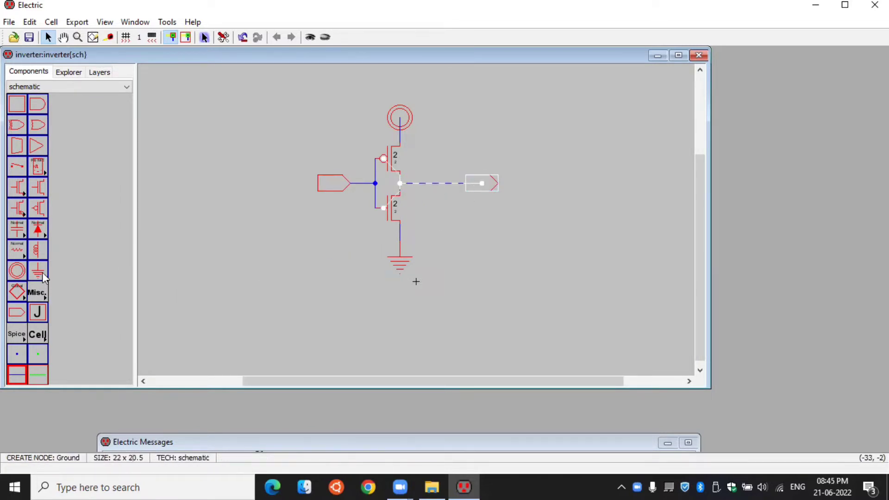
- Place a capacitor beneath the output wire, beside the nMOS transistor, and a ground symbol directly below it
click(17, 230)
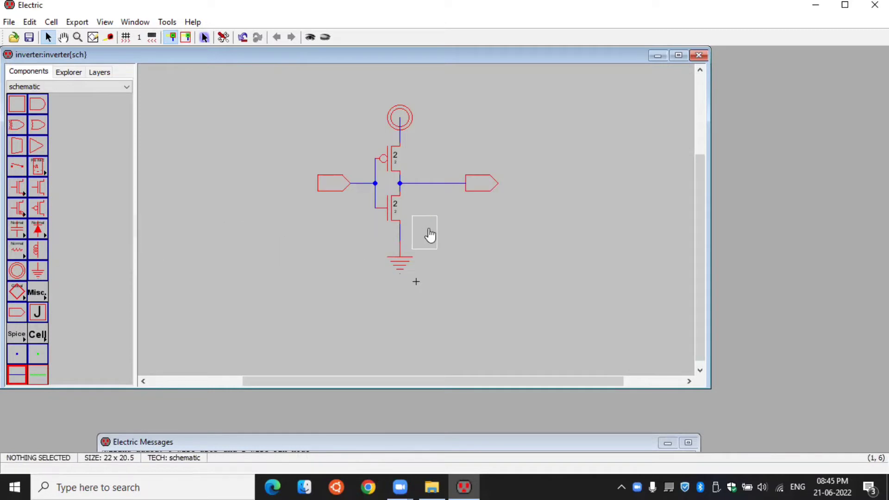
click(442, 226)
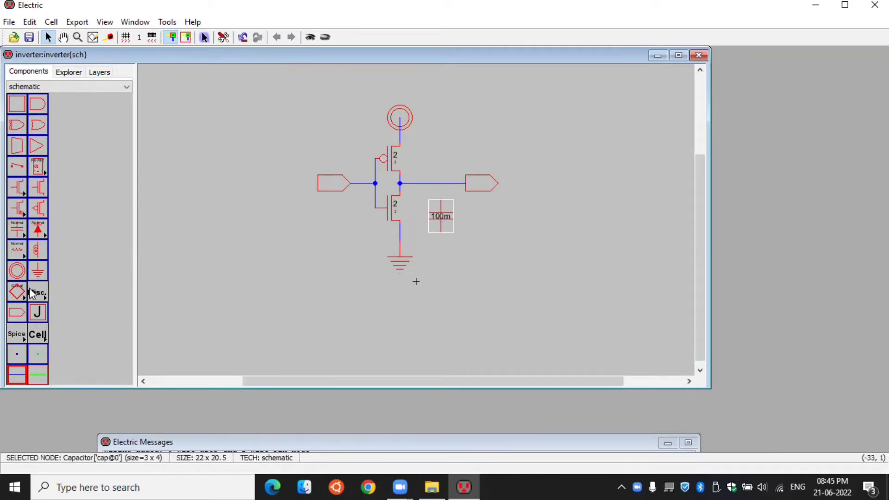
click(37, 271)
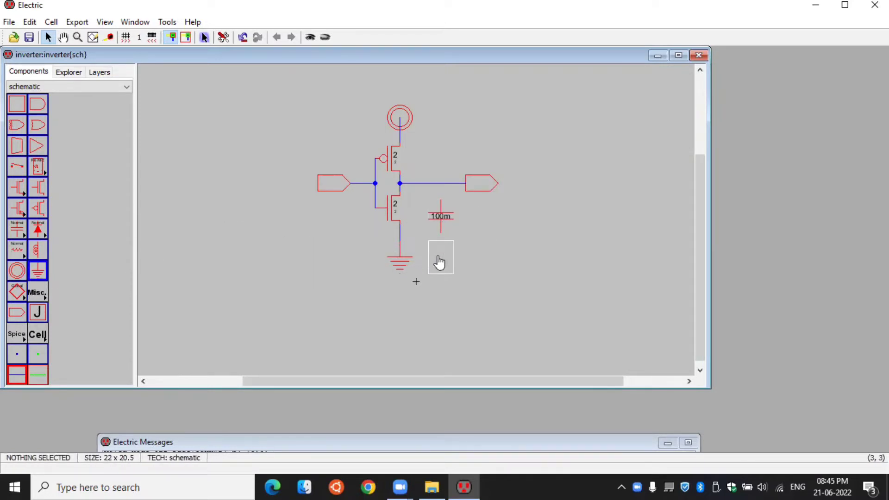
click(439, 259)
- Wire the capacitor's upper terminal to the output wire and its lower terminal to the ground symbol below it
click(438, 200)
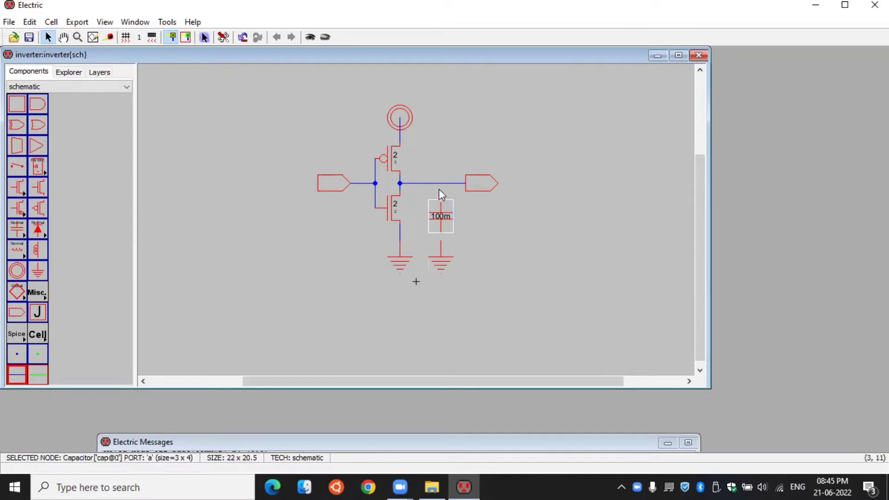
right_click(439, 183)
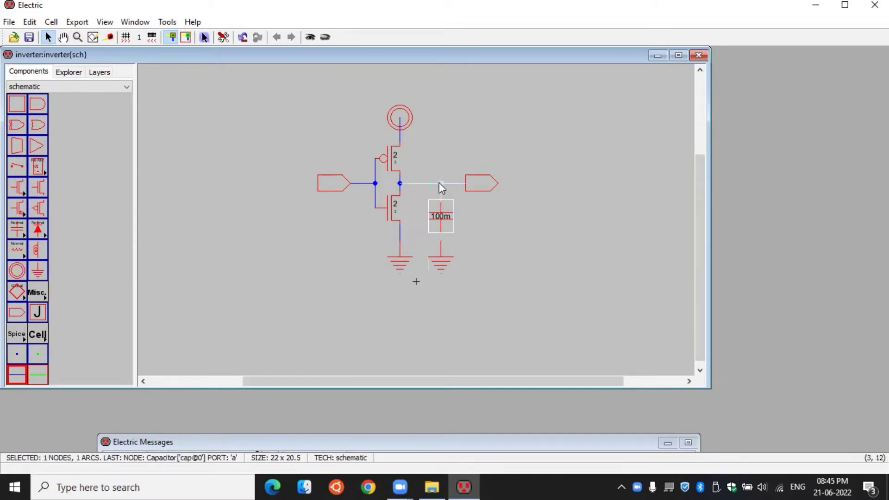
click(440, 236)
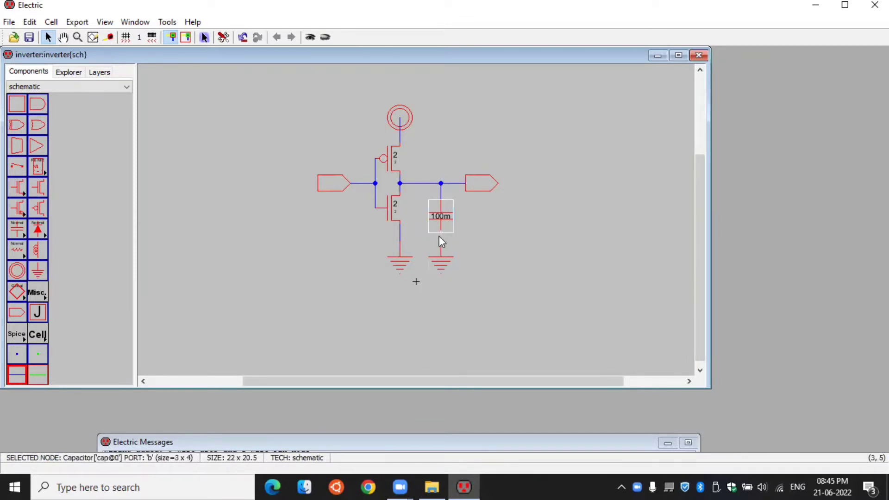
right_click(440, 240)
click(528, 262)
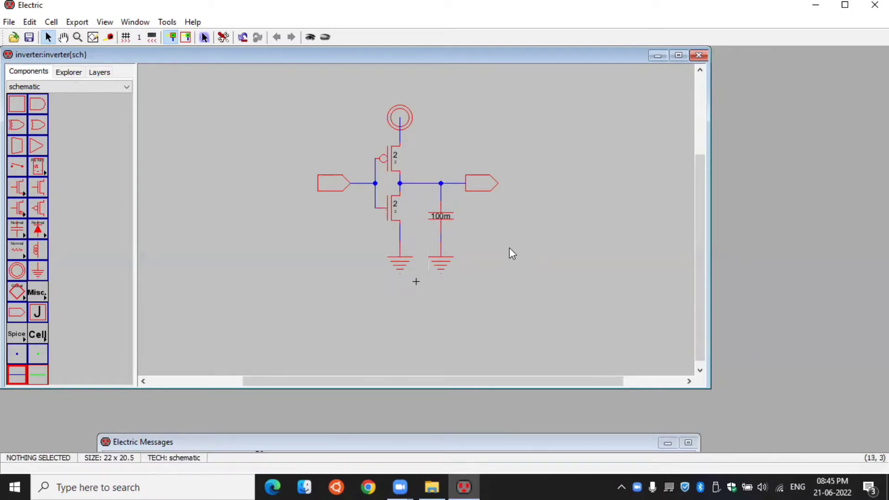
- Set the load capacitor's capacitance to 10 femto-farad
click(438, 221)
double_click(440, 222)
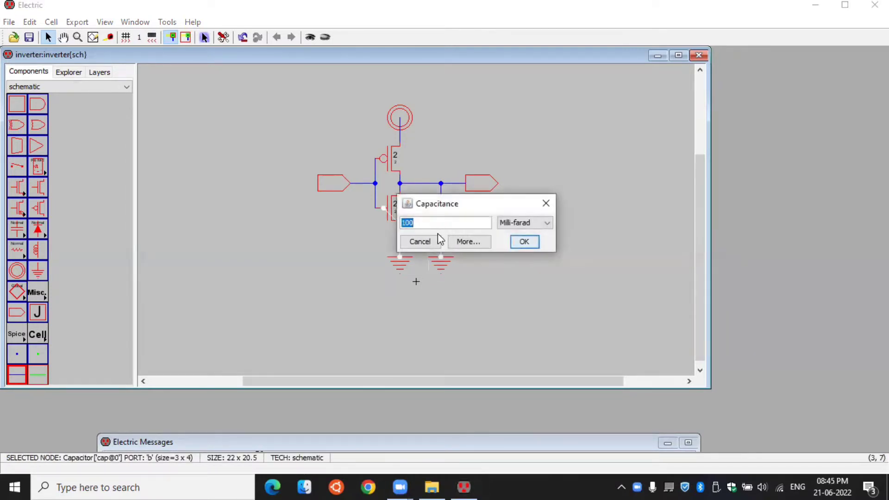
click(540, 223)
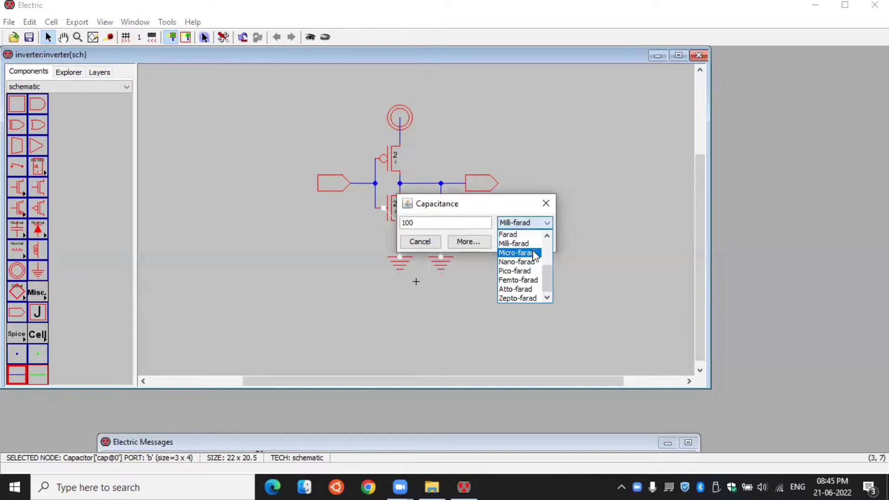
click(516, 279)
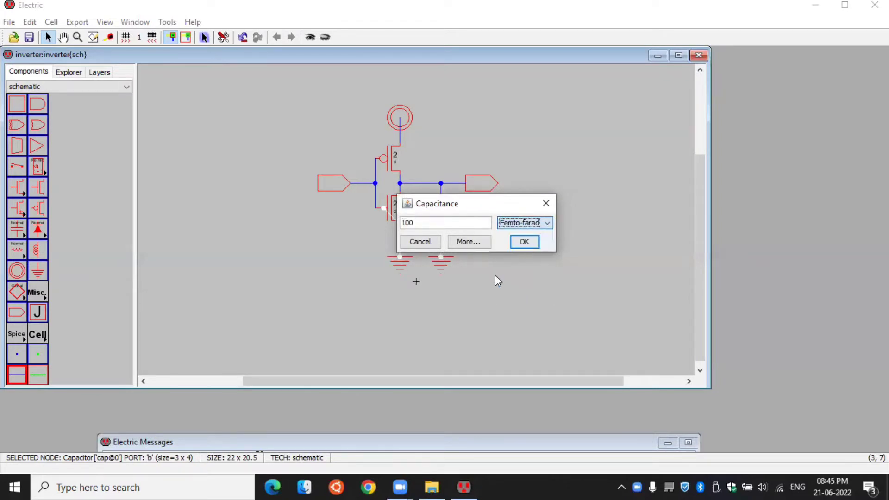
click(433, 218)
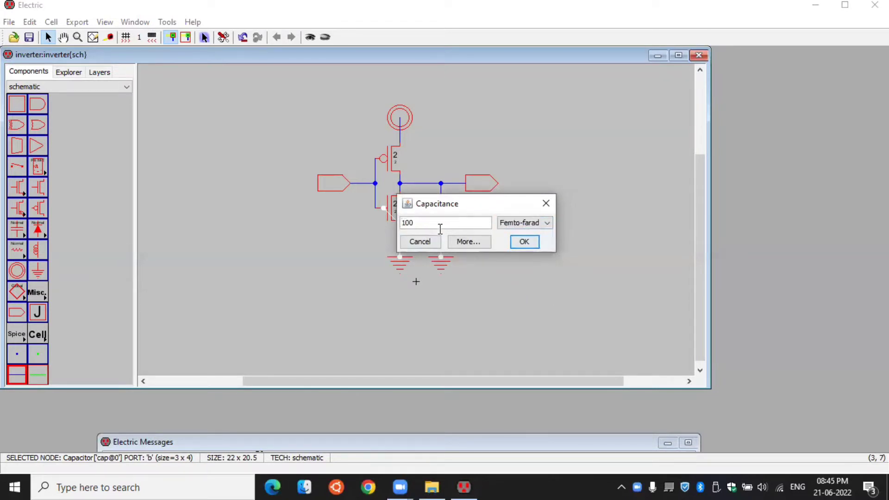
click(521, 242)
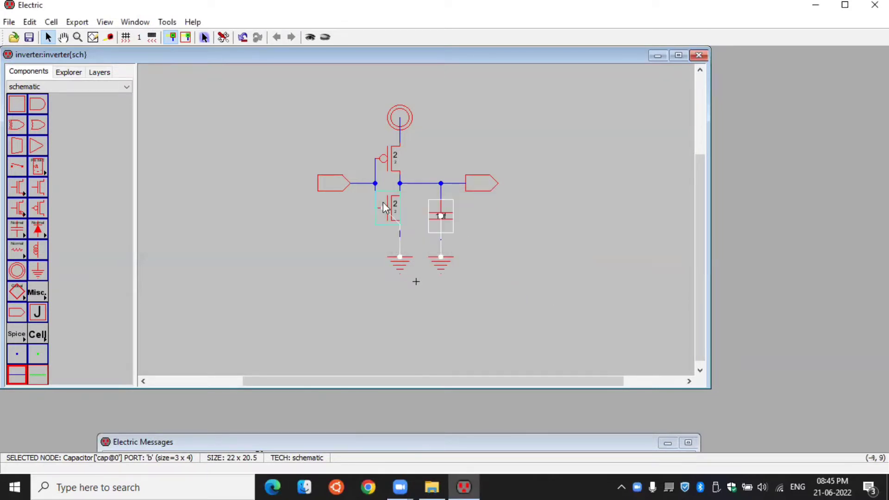
- Set the pMOS transistor's width to 1.9
double_click(392, 169)
double_click(375, 167)
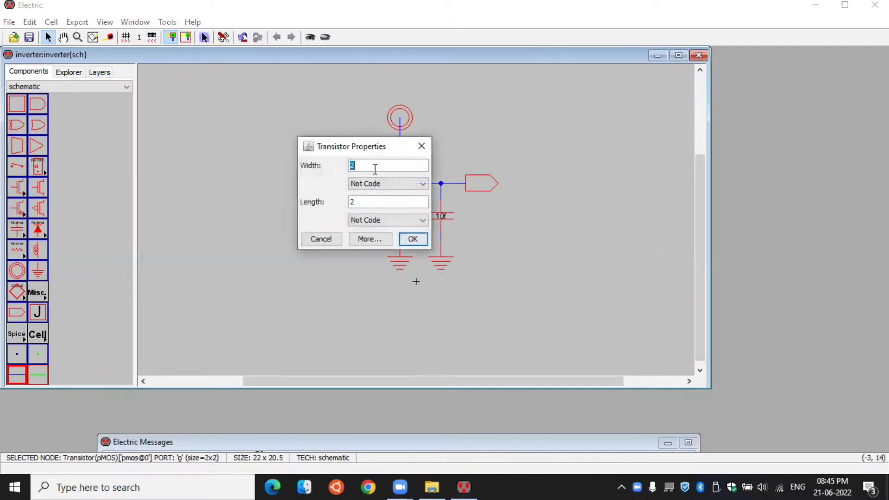
text(1.9)
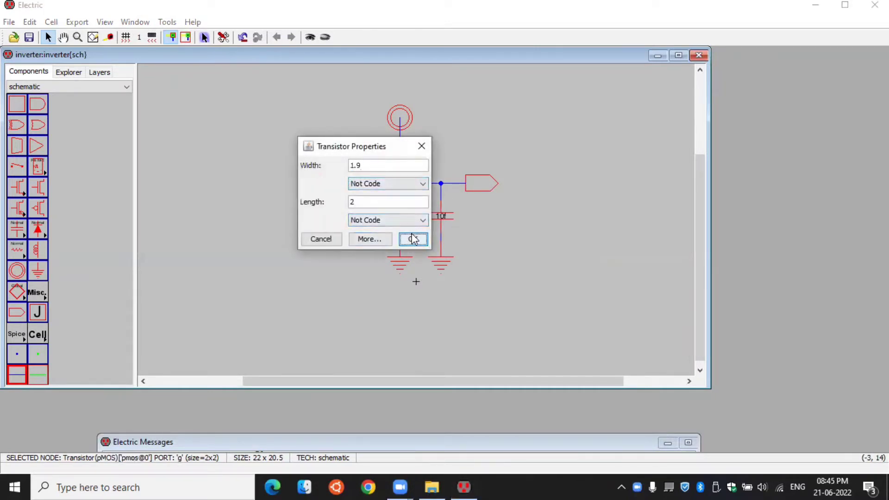
click(413, 239)
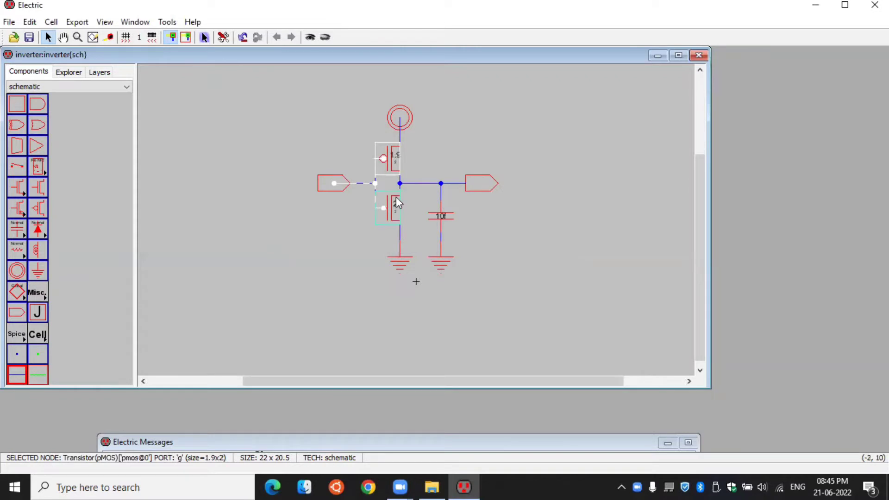
click(556, 211)
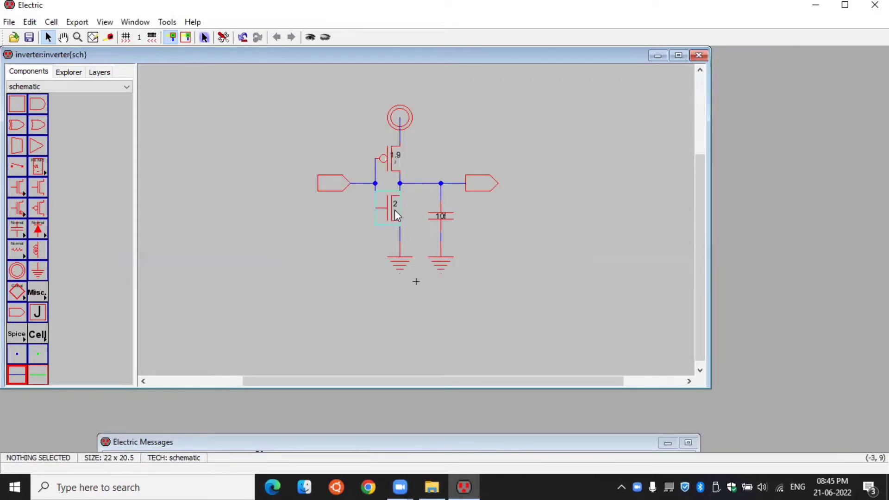
- Set the nMOS transistor's width to 1.9
click(390, 212)
double_click(382, 215)
text(1.)
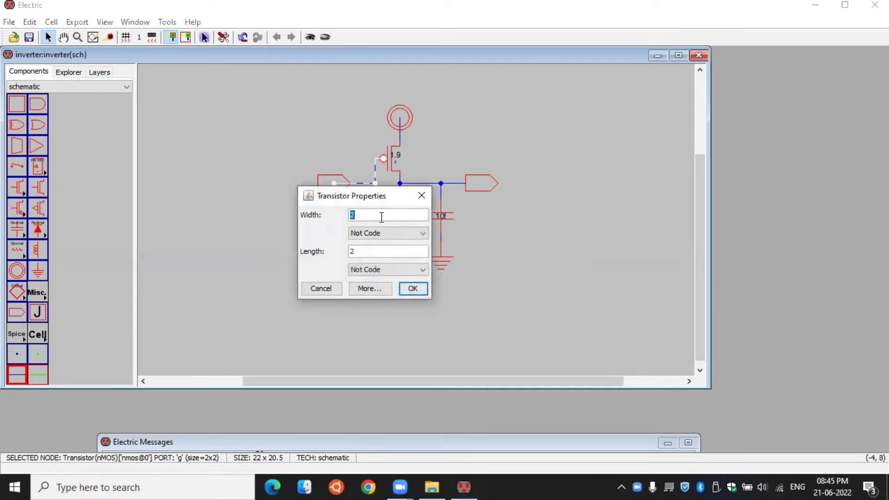
text(9)
click(414, 288)
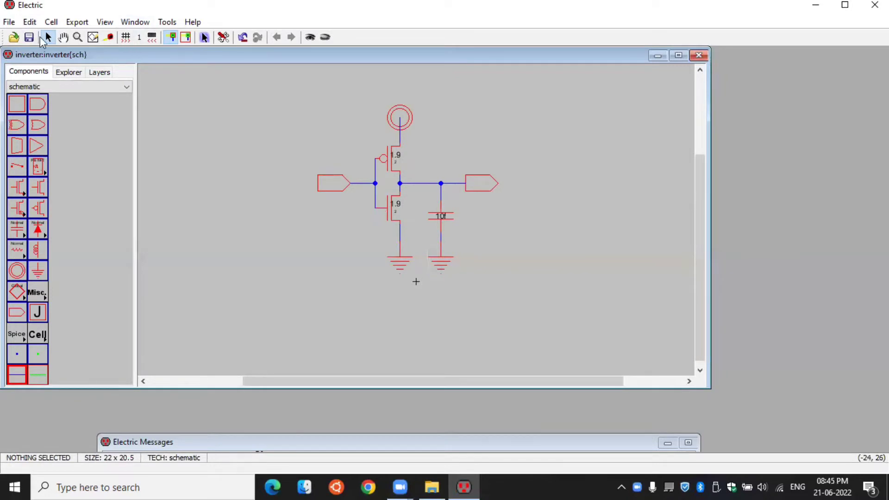
- Create an export named vin on the input connector and move its label to the connector's left side
click(335, 186)
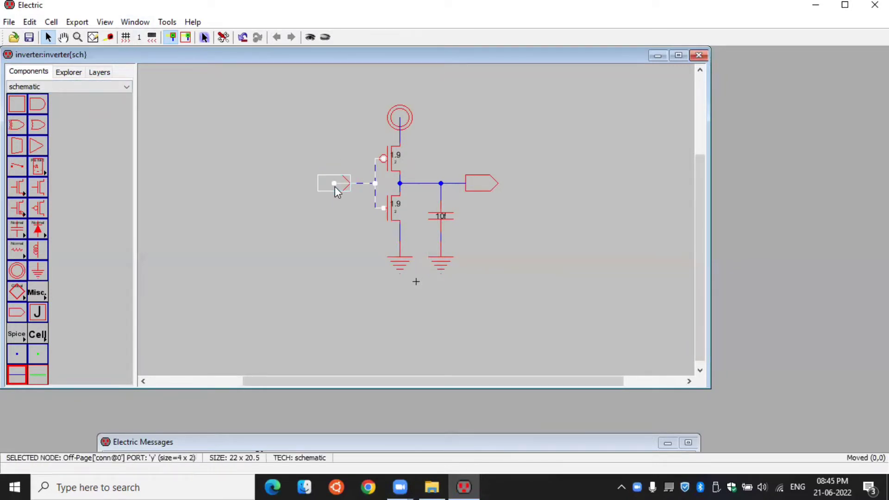
click(78, 24)
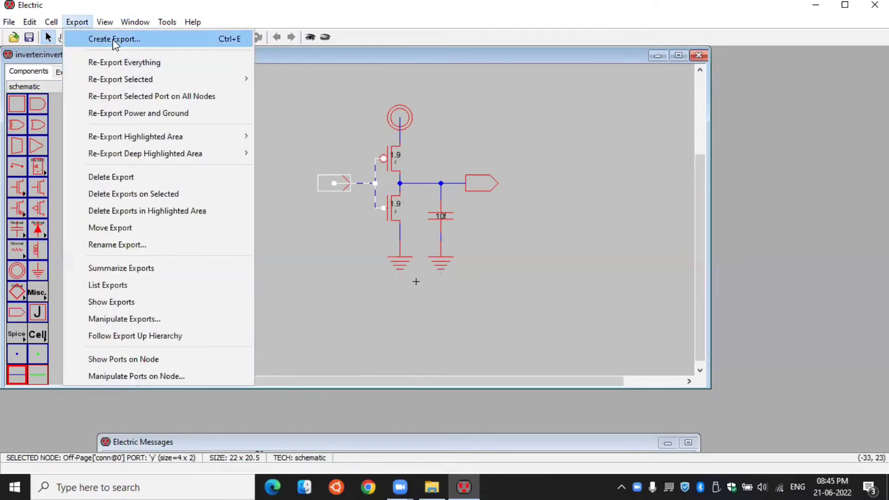
click(112, 38)
text(vi)
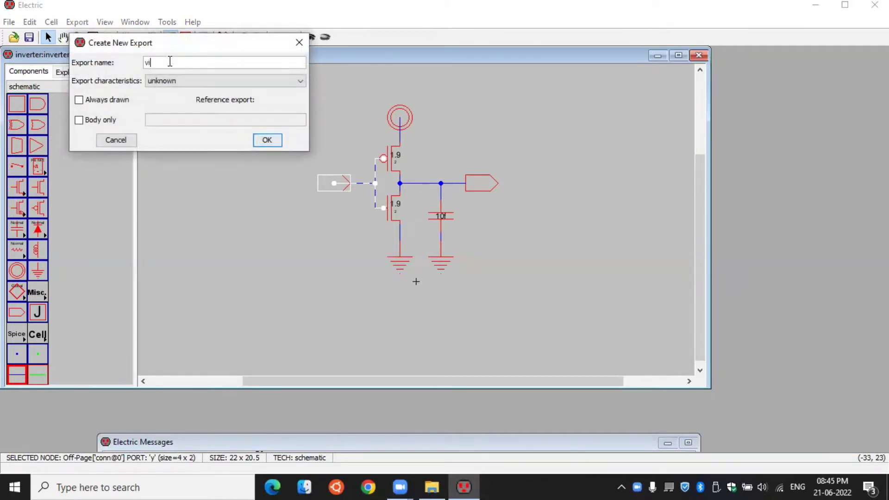
text(n)
click(266, 140)
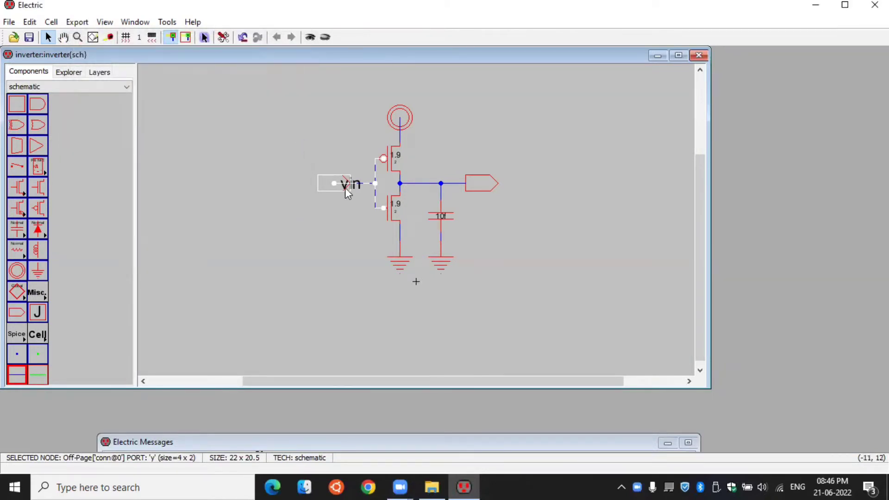
drag(360, 188, 303, 184)
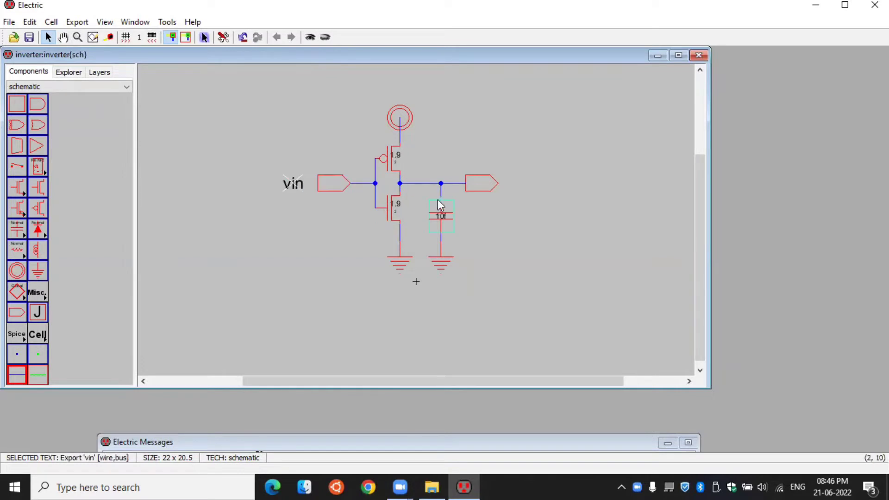
- Create an export named vout on the output connector and move its label to the connector's right side
click(490, 185)
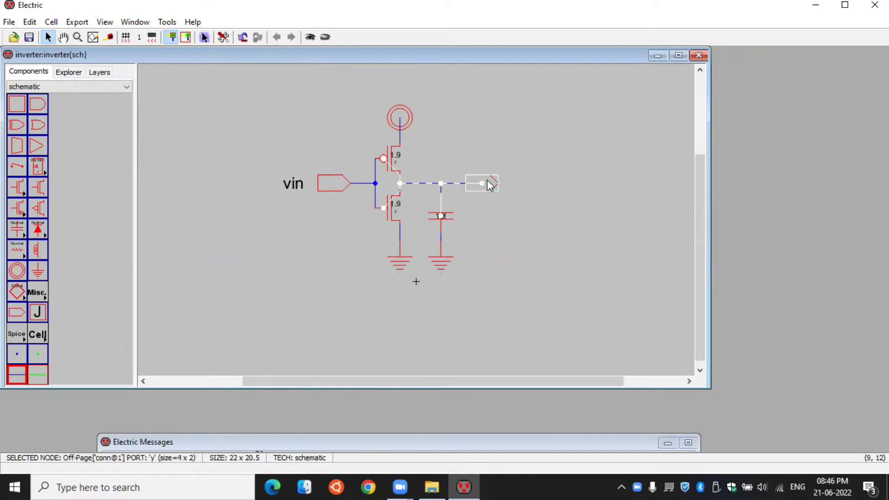
click(77, 22)
click(111, 39)
text(vout)
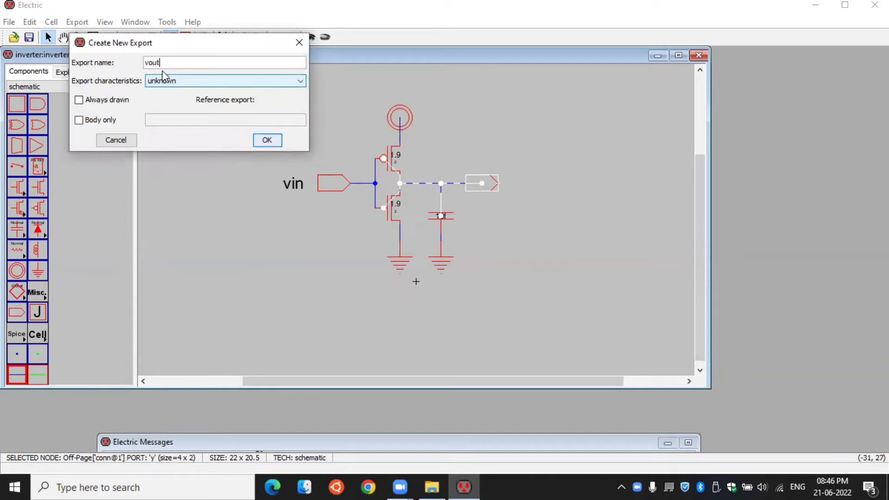
click(278, 143)
drag(512, 185, 551, 184)
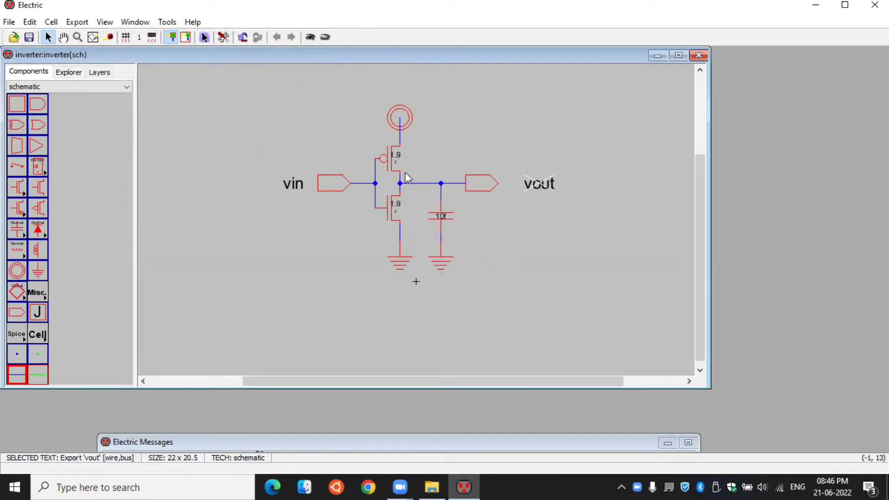
- Add a SPICE model attribute to the pMOS transistor and move its text clear of the transistor, above the output wire
click(400, 170)
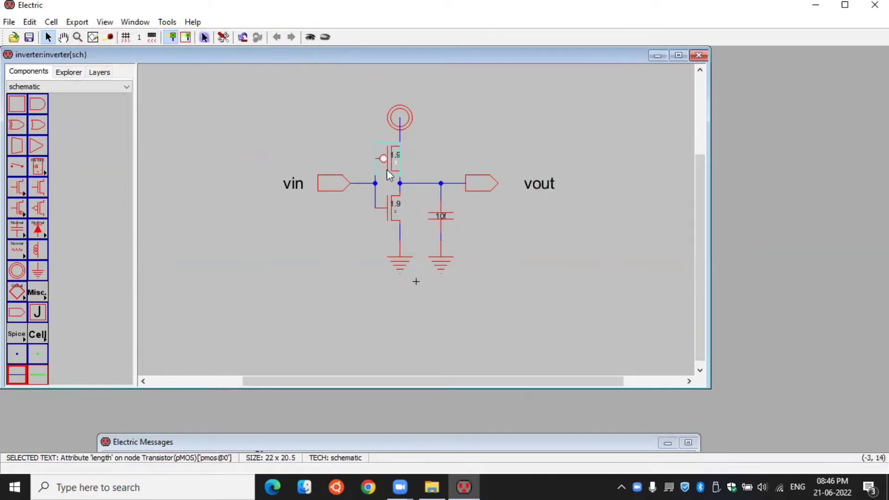
click(387, 169)
click(437, 156)
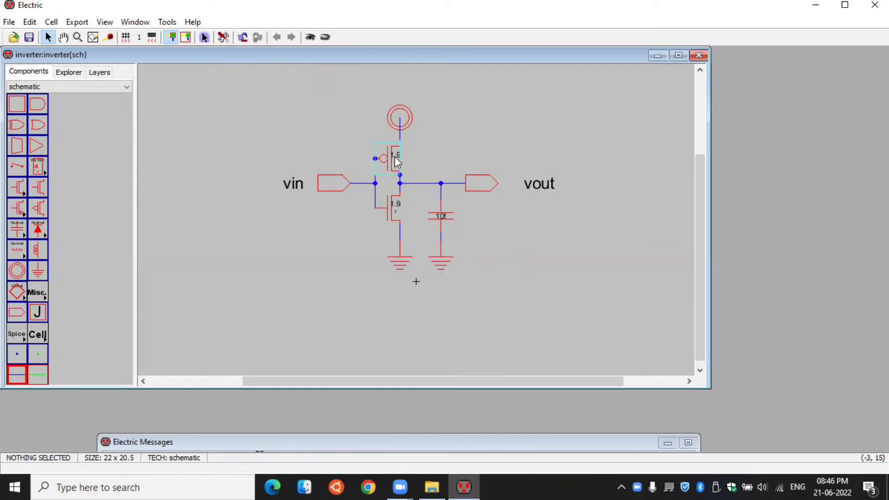
click(397, 162)
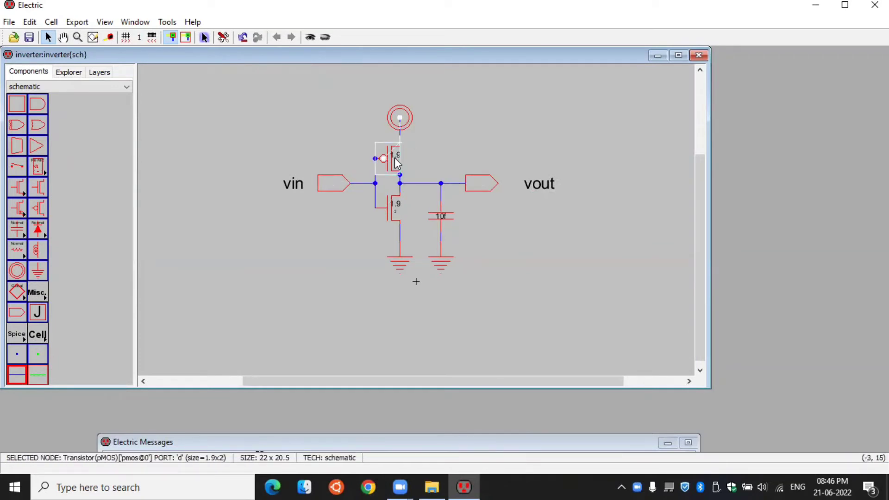
click(171, 25)
mouse_move(204, 74)
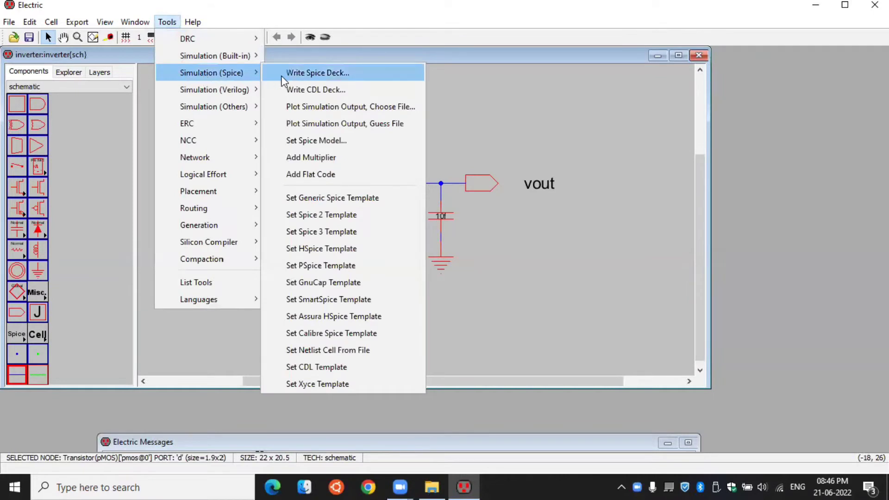
click(320, 140)
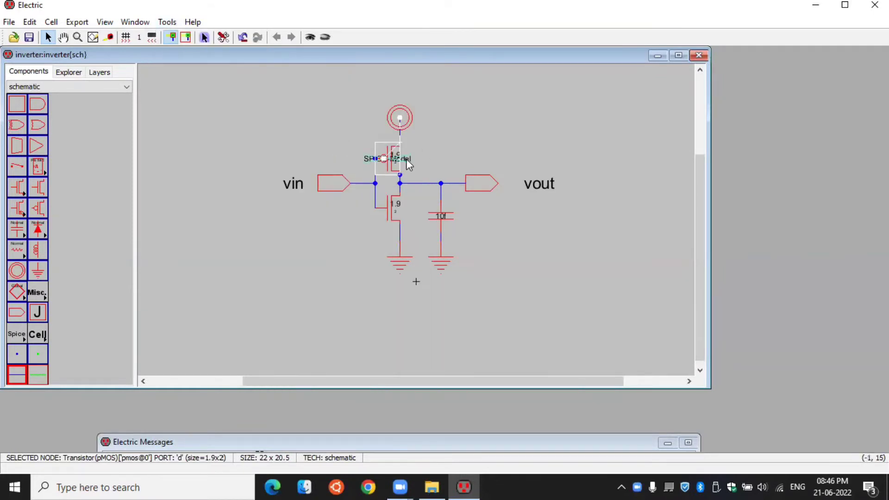
drag(408, 163, 483, 159)
click(406, 224)
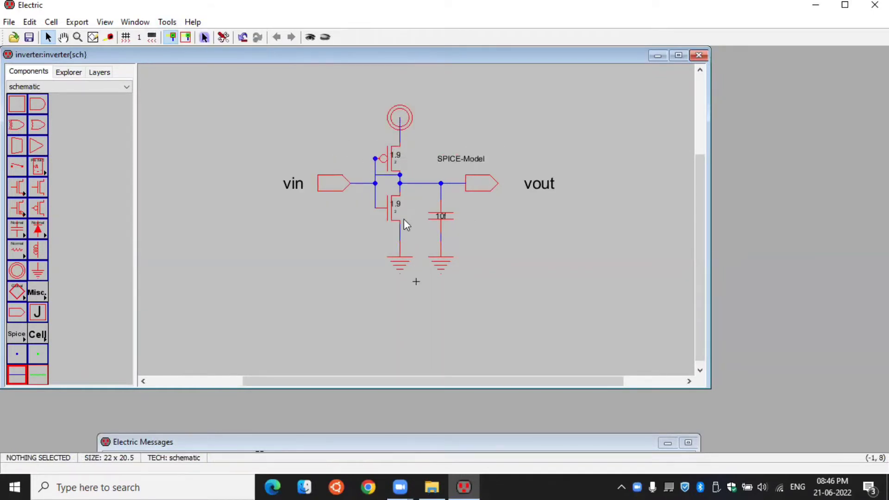
- Add a SPICE model attribute to the nMOS transistor and move its text clear of the transistor, below the input wire
click(387, 216)
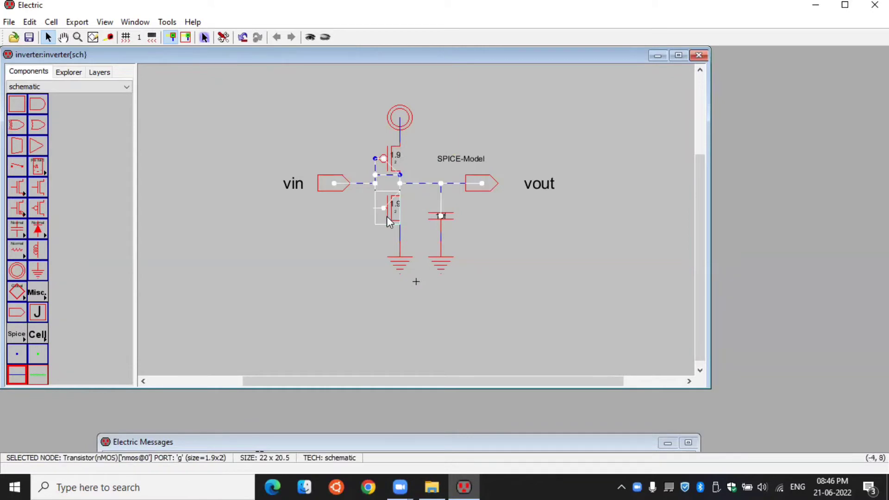
click(363, 243)
click(398, 222)
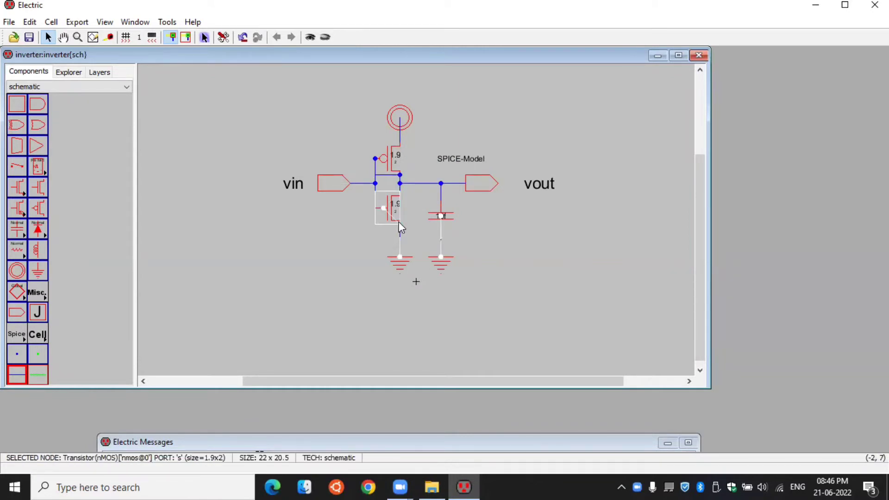
click(172, 25)
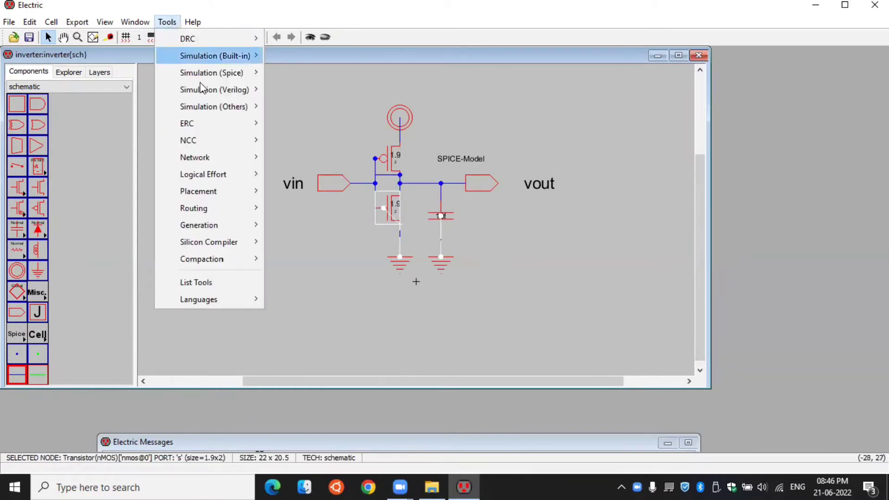
mouse_move(212, 73)
click(319, 143)
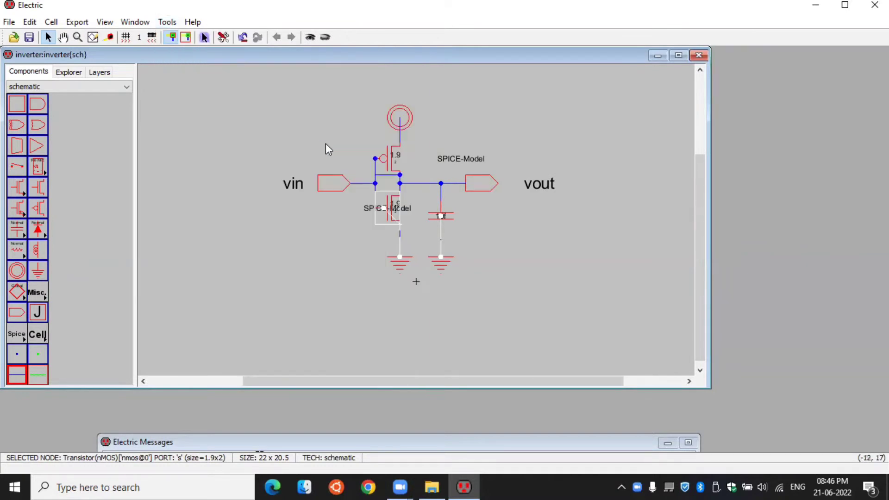
drag(413, 209, 359, 226)
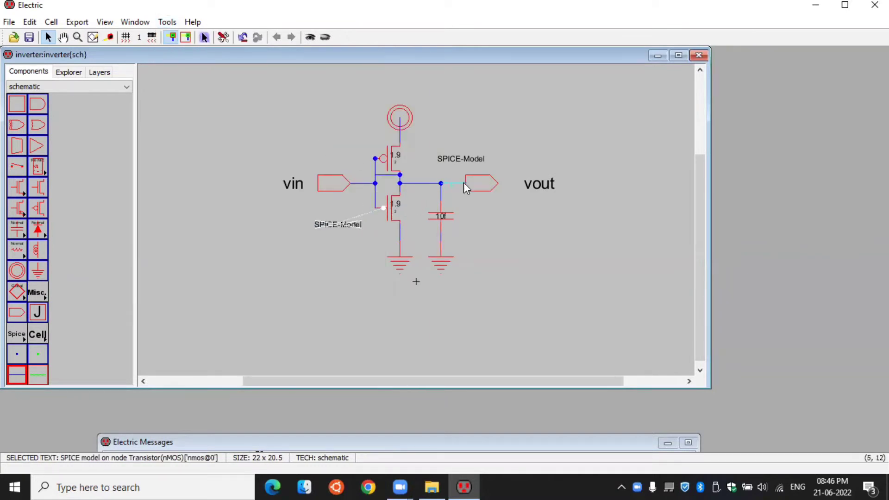
click(530, 204)
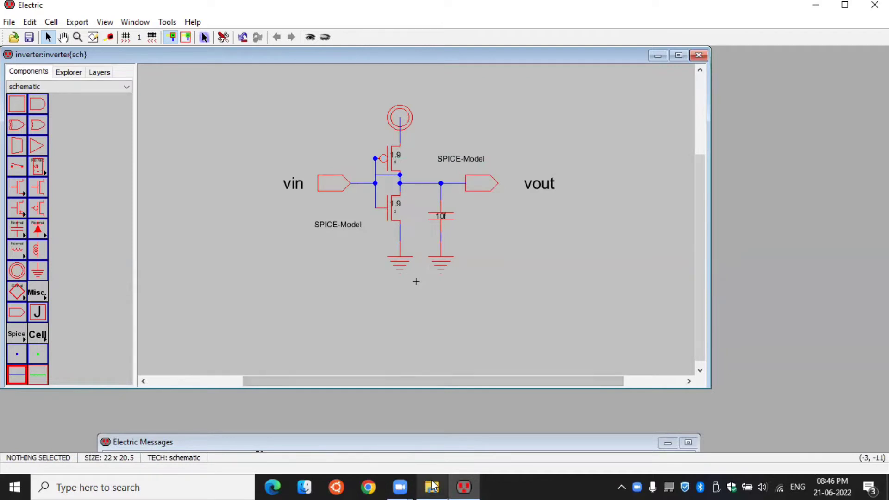
- Switch to File Explorer and open the model text document in the vlsi folder on drive D
mouse_move(426, 474)
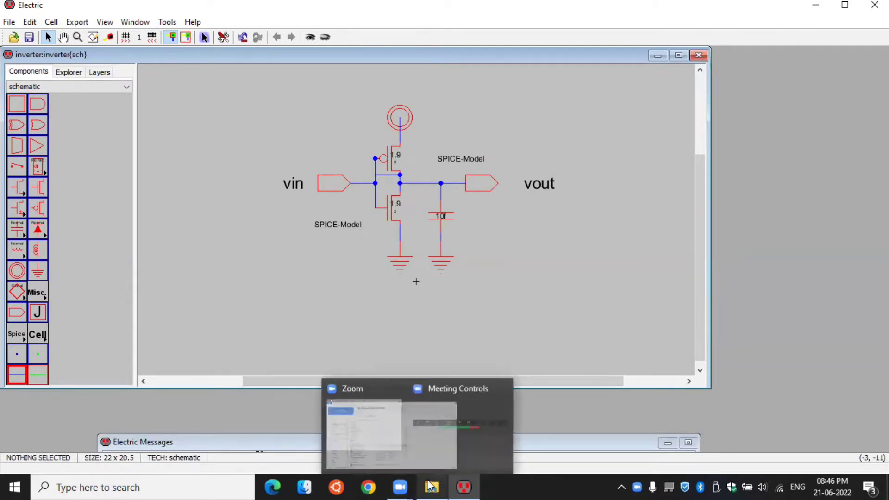
click(430, 486)
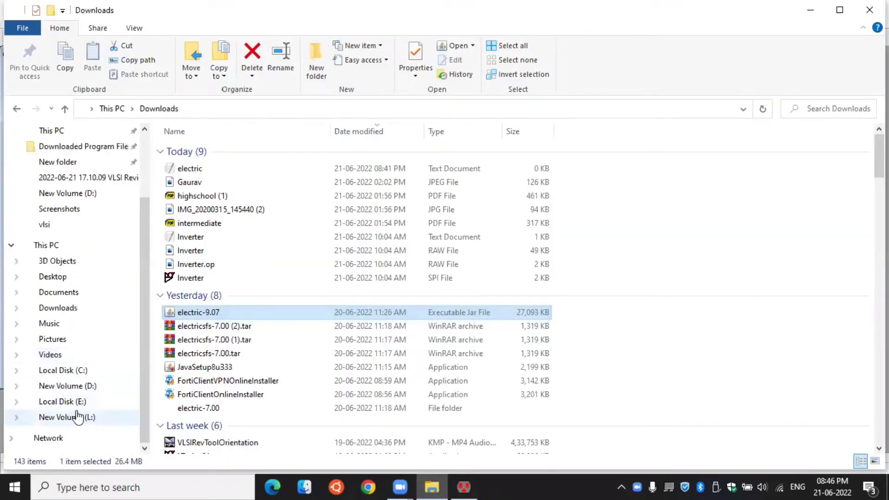
click(74, 386)
click(821, 192)
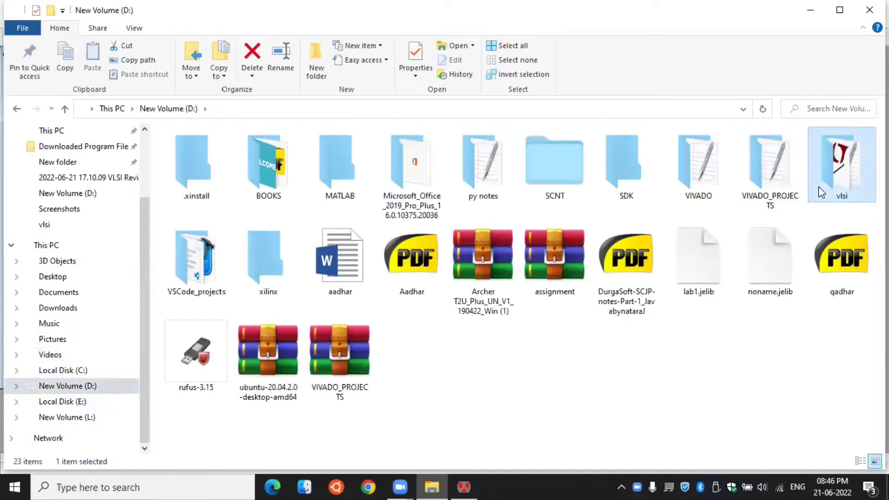
double_click(836, 189)
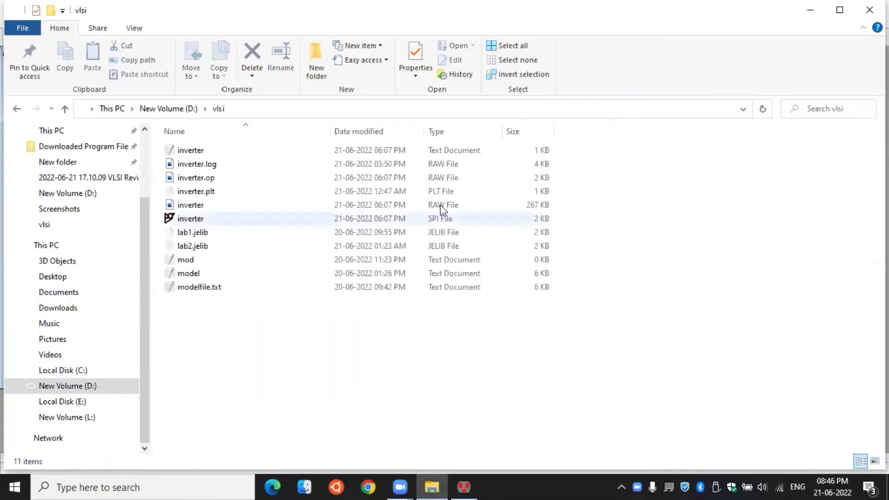
double_click(199, 274)
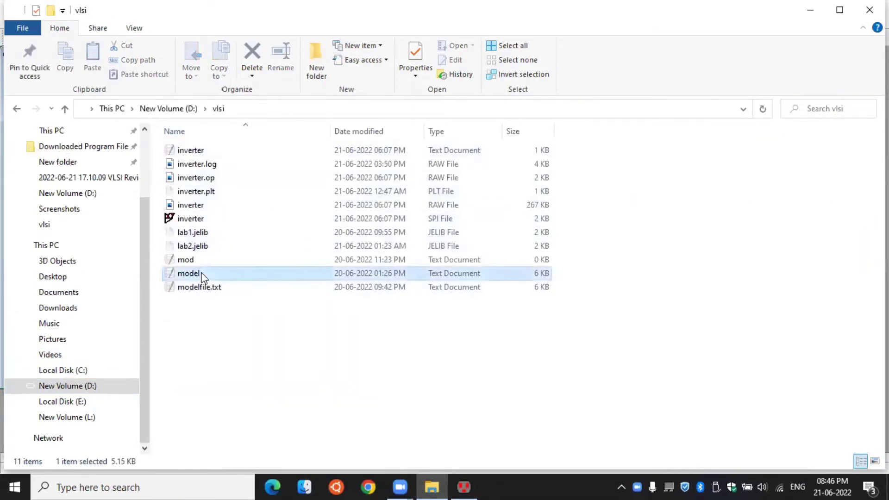
- Examine the model file for the names of its NMOS and PMOS transistor model definitions
scroll(492, 209, down, 11)
scroll(492, 209, up, 8)
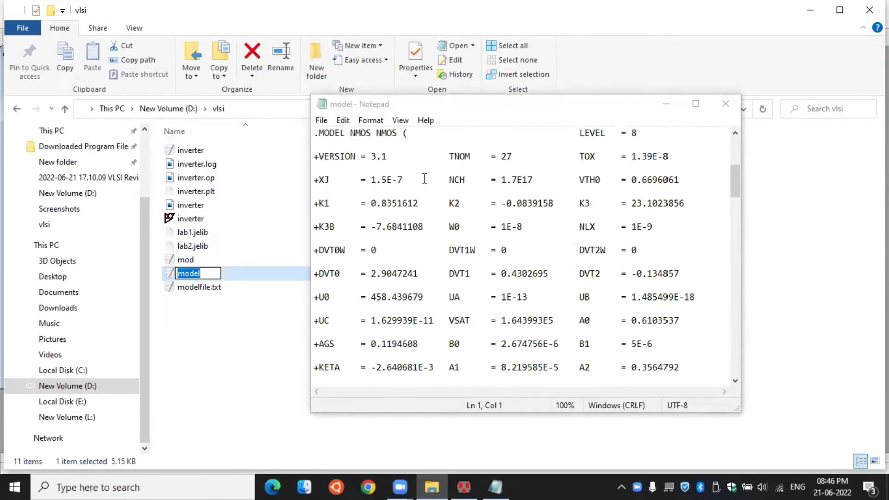
click(695, 104)
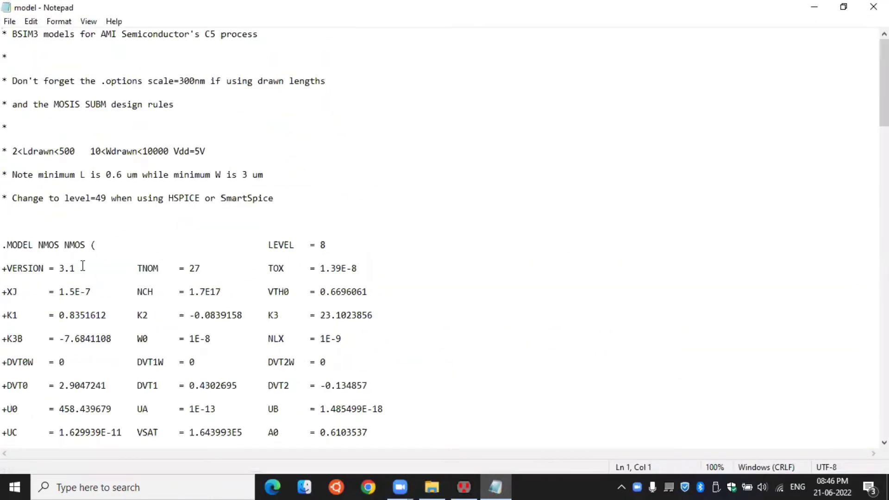
drag(88, 245, 60, 245)
scroll(95, 252, down, 20)
scroll(83, 289, down, 6)
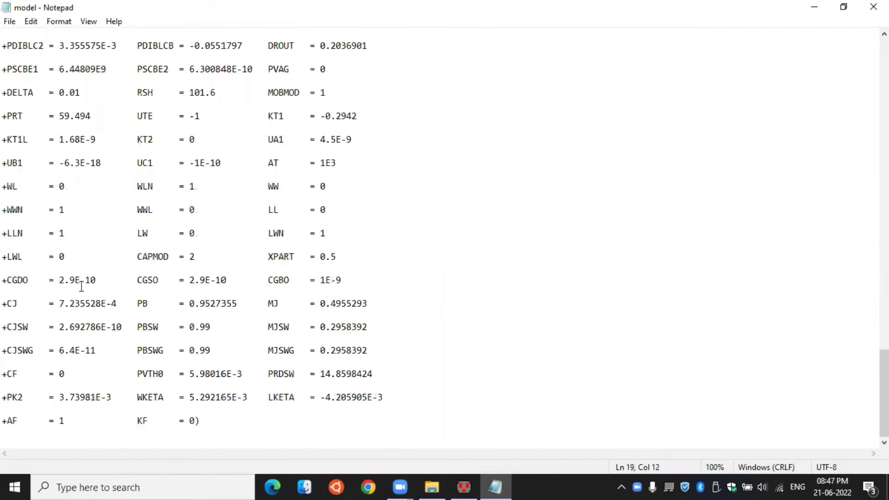
scroll(85, 280, up, 20)
scroll(97, 332, down, 9)
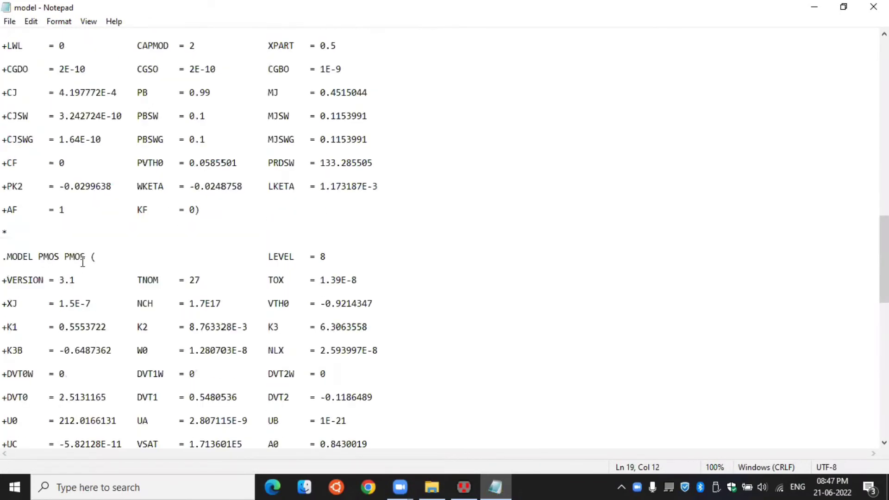
drag(87, 257, 59, 256)
scroll(300, 241, up, 12)
scroll(120, 98, up, 3)
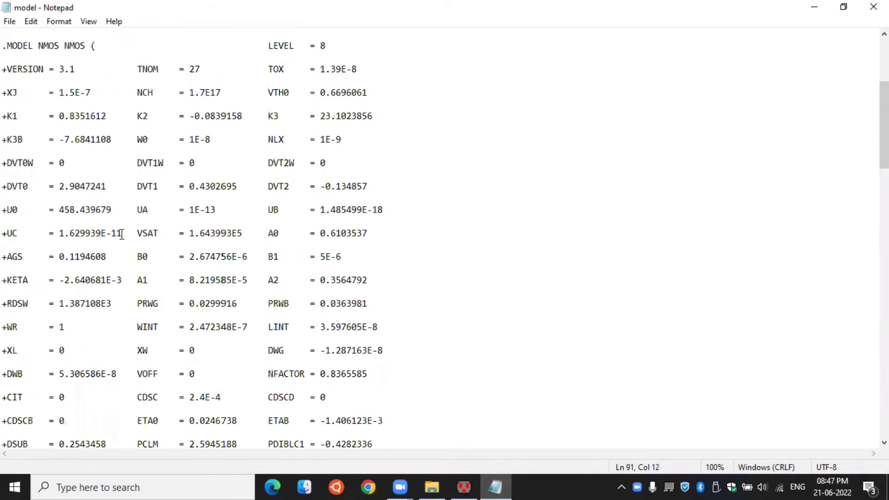
- Switch back to Electric and change the pMOS transistor's SPICE model text to PMOS
click(464, 486)
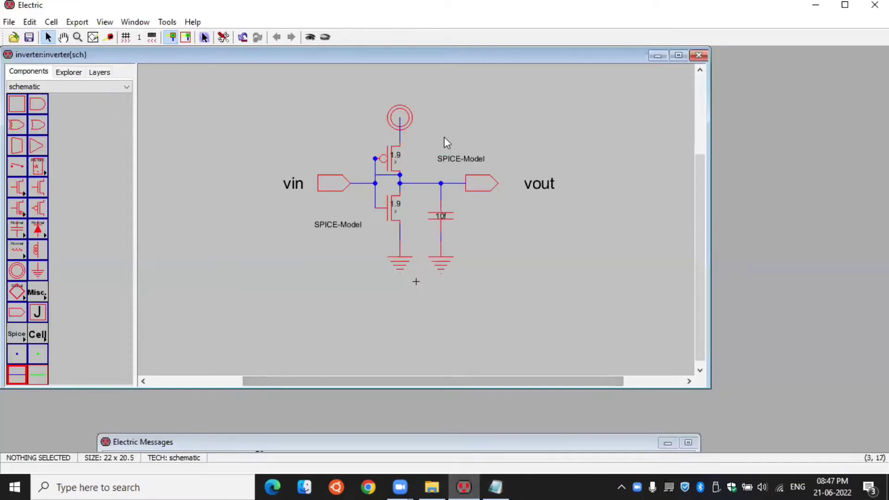
click(449, 160)
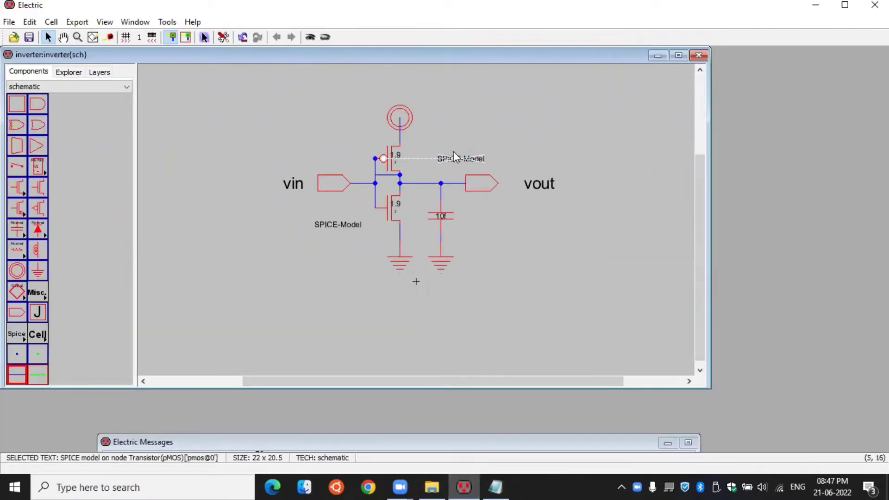
click(29, 23)
mouse_move(80, 319)
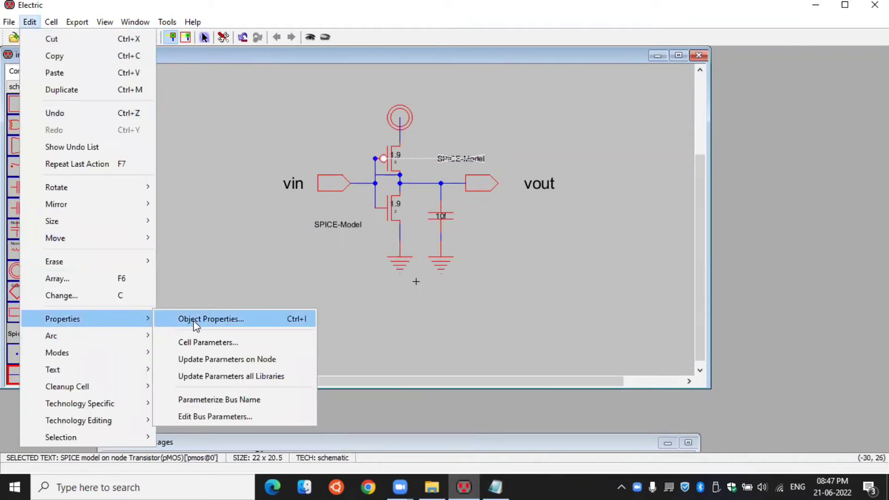
click(217, 319)
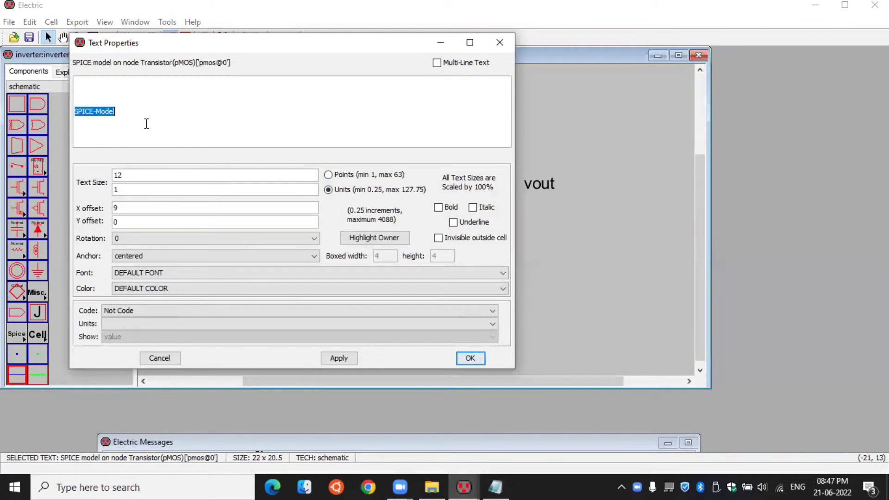
text(PMOS)
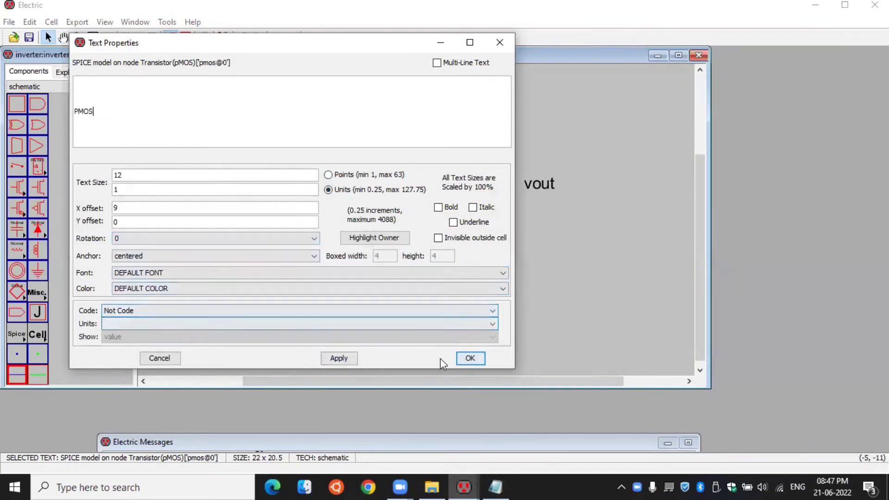
click(471, 358)
- Change the nMOS transistor's SPICE model text to MOS
click(330, 229)
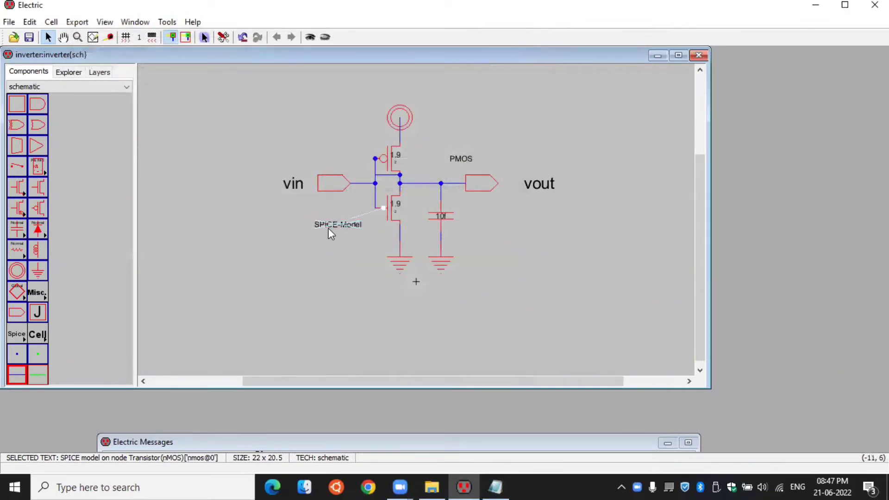
click(29, 21)
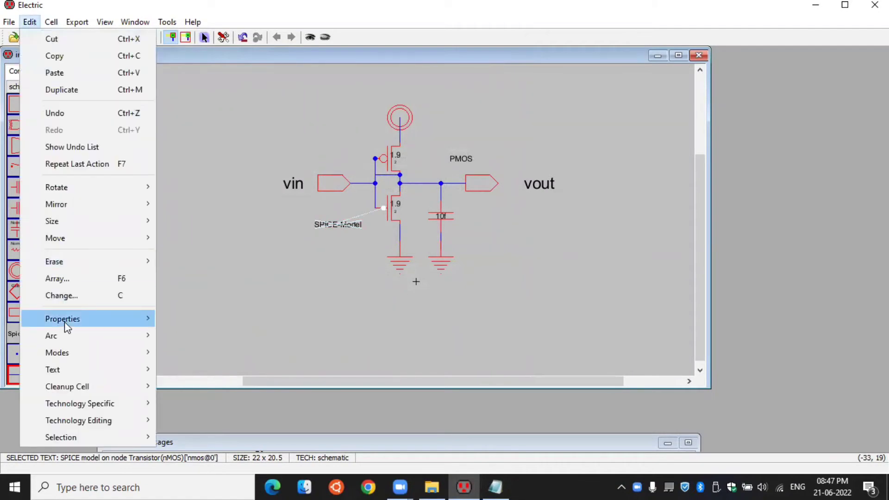
mouse_move(67, 320)
click(223, 320)
text(MOS)
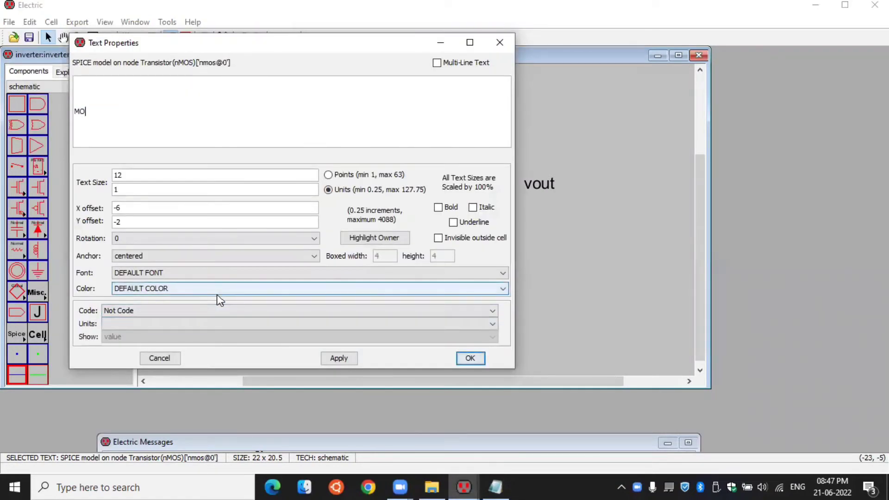
click(470, 358)
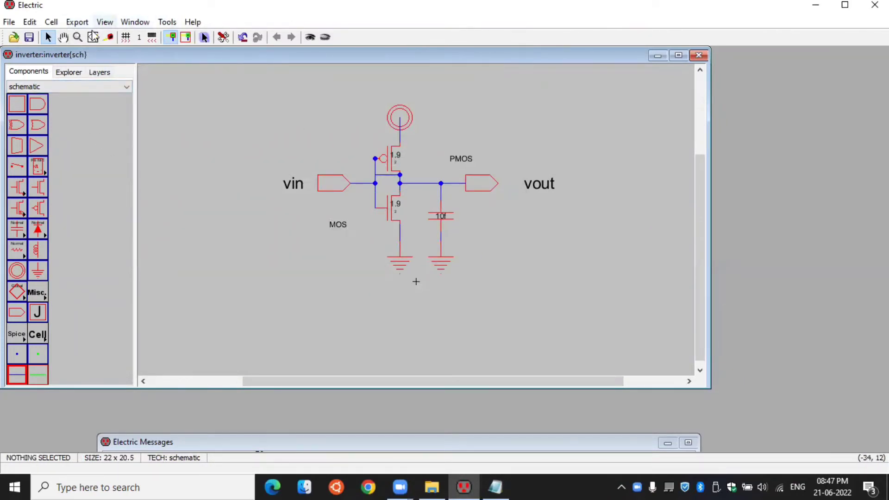
- Place a Spice Code text in the empty area of the schematic, below the vin label
click(23, 284)
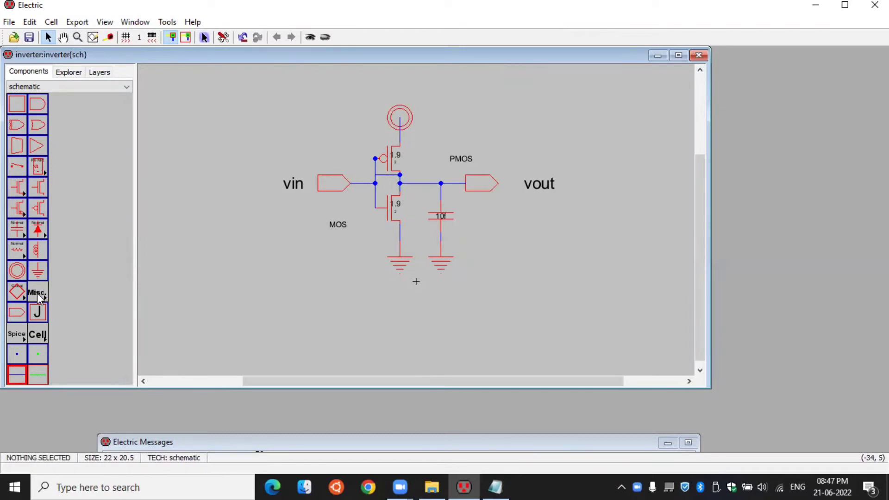
click(35, 293)
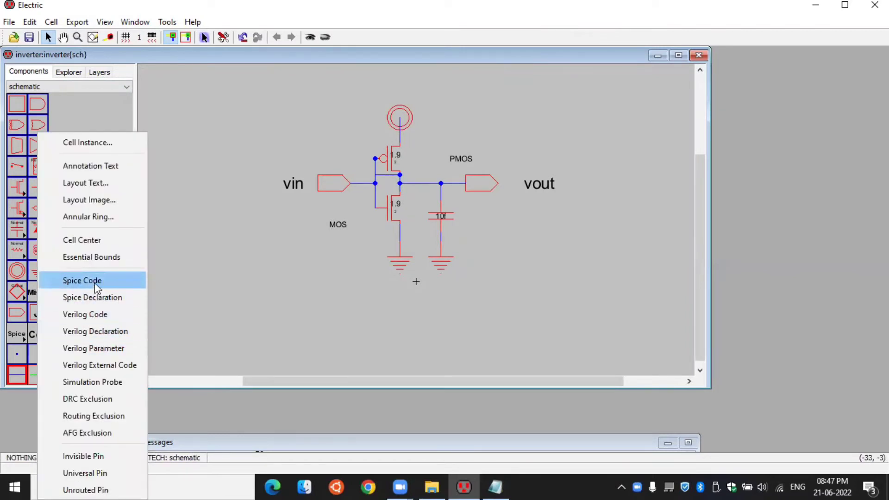
click(237, 300)
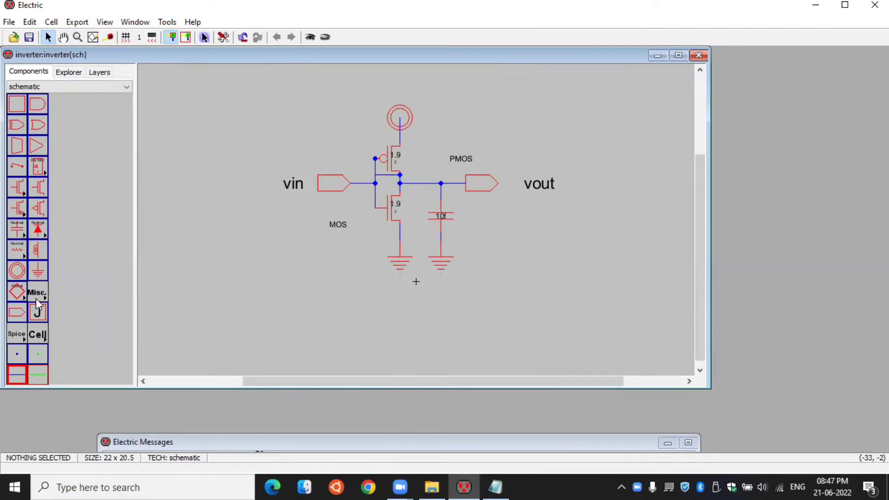
click(36, 297)
click(112, 280)
click(243, 235)
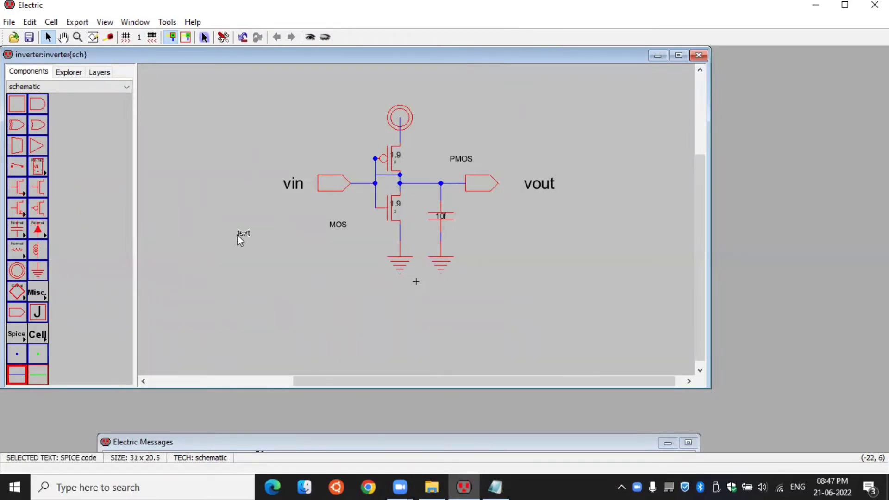
- Open the object properties of the placed SPICE code text and enable multi-line text
click(29, 22)
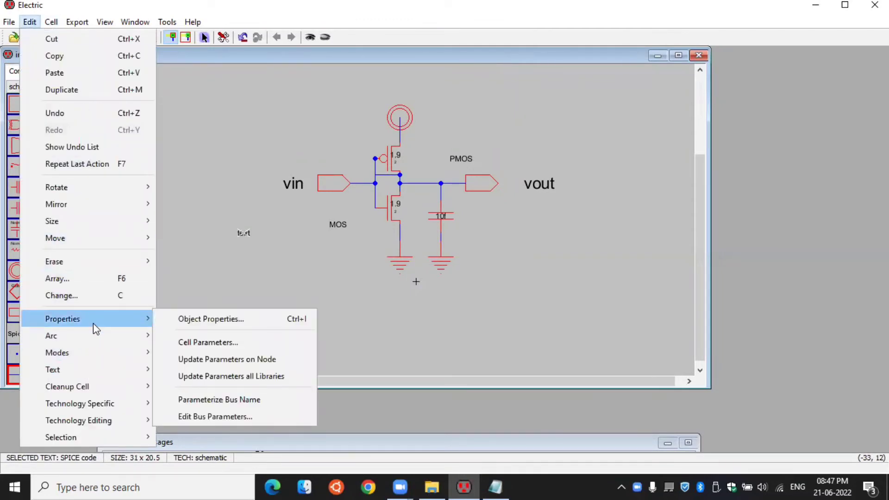
mouse_move(93, 320)
click(209, 322)
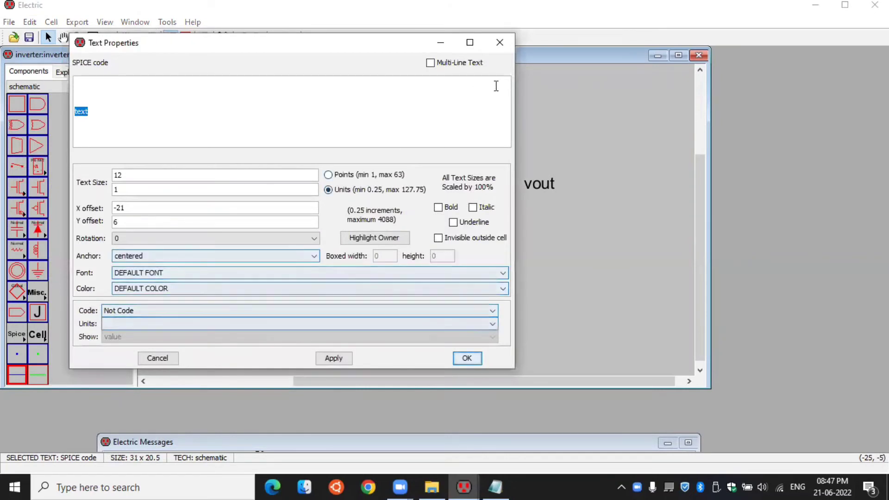
click(430, 63)
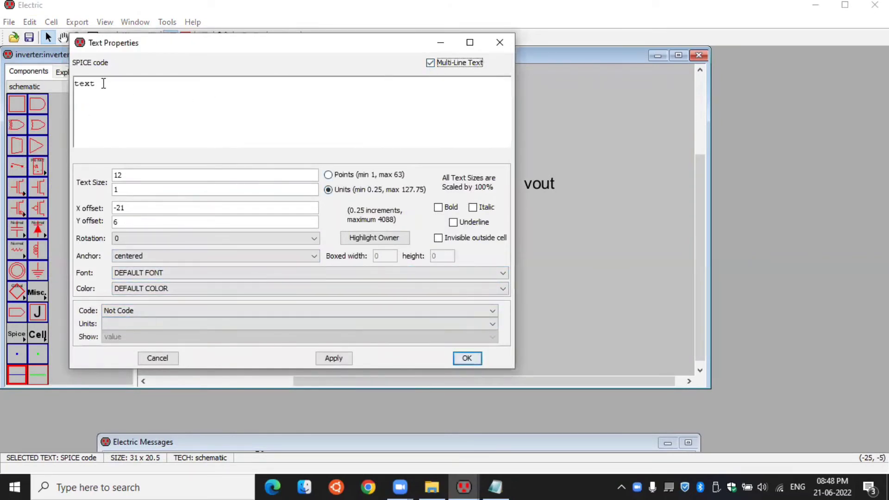
- Replace the placeholder SPICE code with the line ".include D:\vlsi\model.txt"
drag(99, 83, 74, 83)
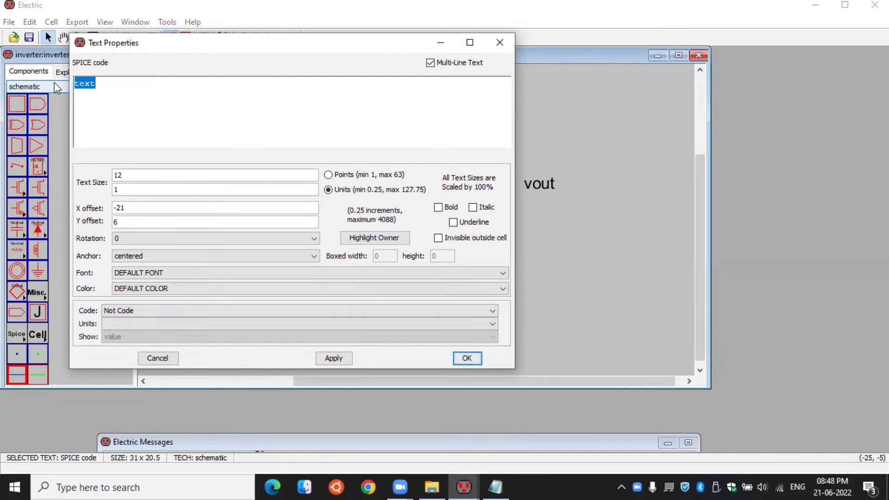
text(.include D:v)
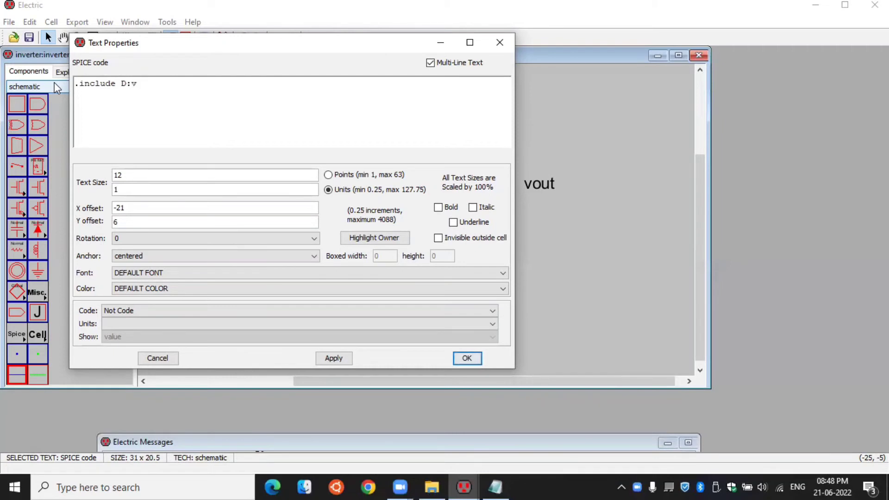
text(lsi\model)
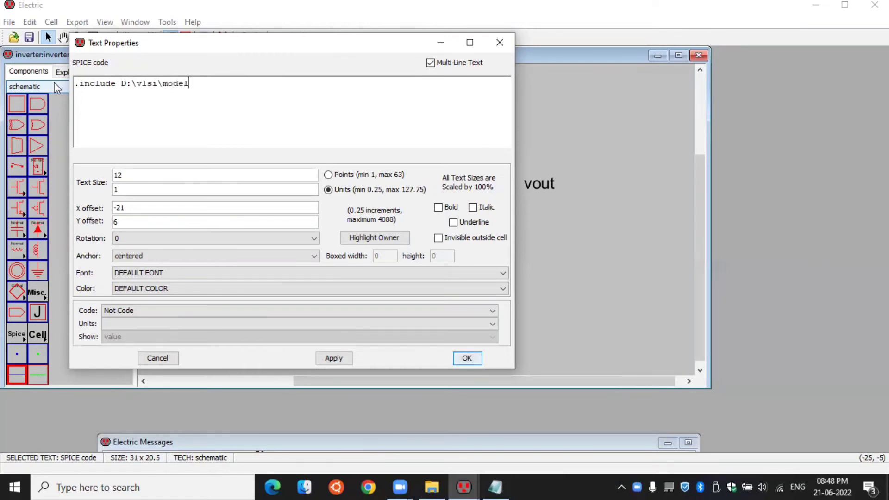
text(.txt )
text(v)
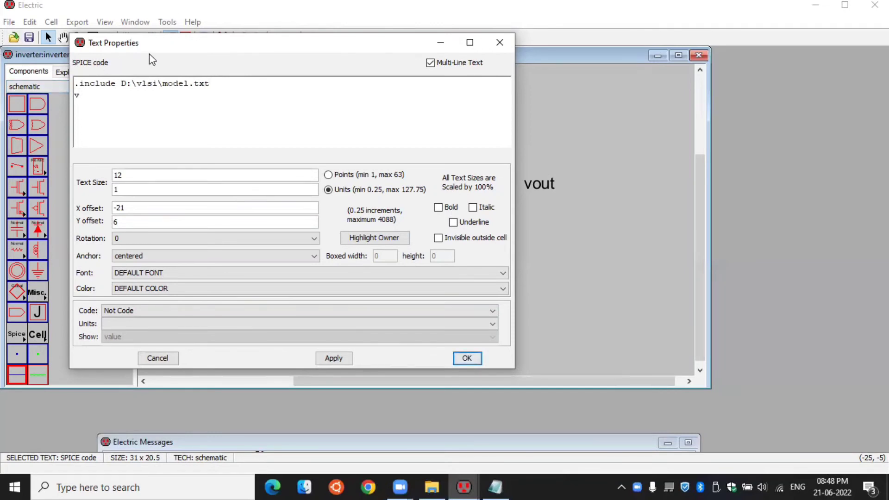
- Move the text properties dialog clear of the vin side of the schematic and add the supply line "vdd vdd 0 DC 1.8"
drag(264, 47, 546, 230)
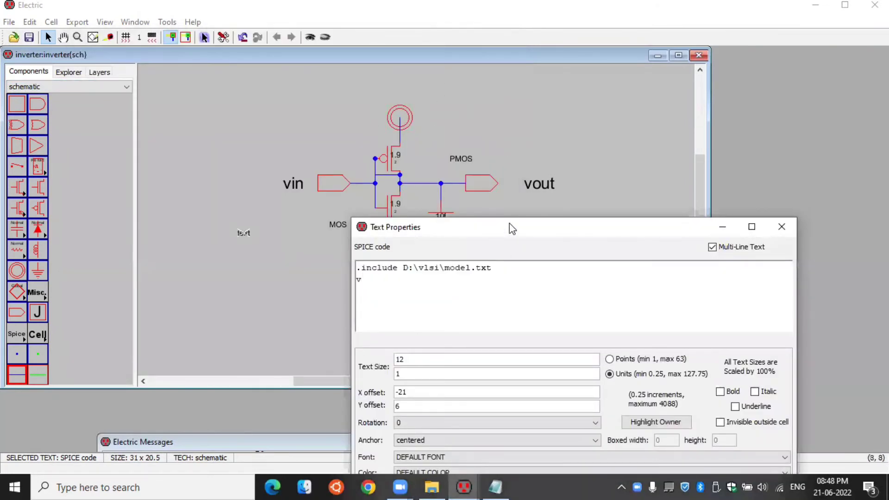
drag(511, 228, 591, 98)
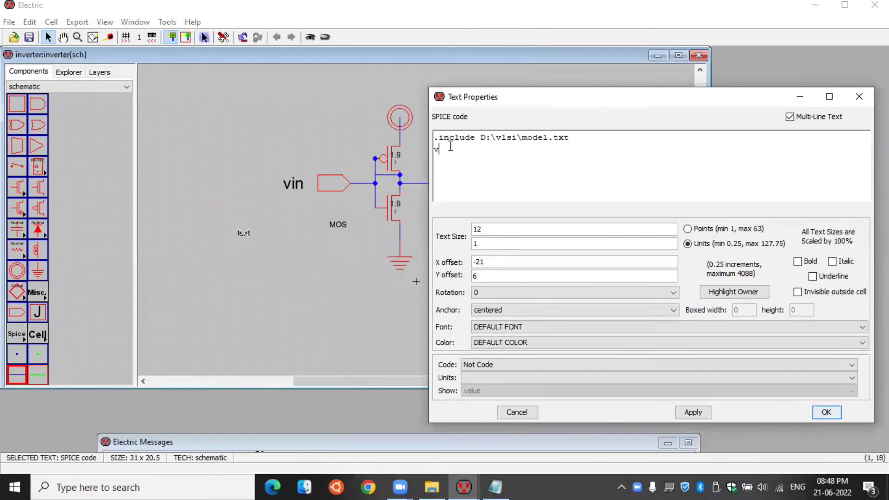
text(dd)
text( vdd)
text(0 )
text(DC)
text( 1.8 )
text(v)
text(i)
text(n vin)
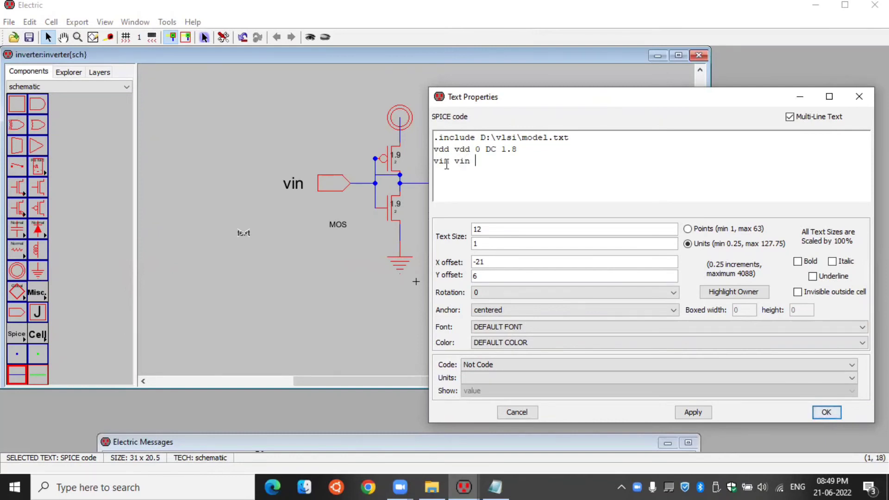
text( 0)
- Add the input source line "vin vin 0 pulse 0 1.8 0 100p 100p 5n 10n" to the SPICE code
mouse_move(449, 149)
mouse_down()
mouse_move(428, 148)
mouse_move(486, 148)
mouse_move(434, 161)
mouse_move(461, 162)
mouse_up()
click(503, 161)
text(pulse 0 1.8 0 100p 100p 5n 10n)
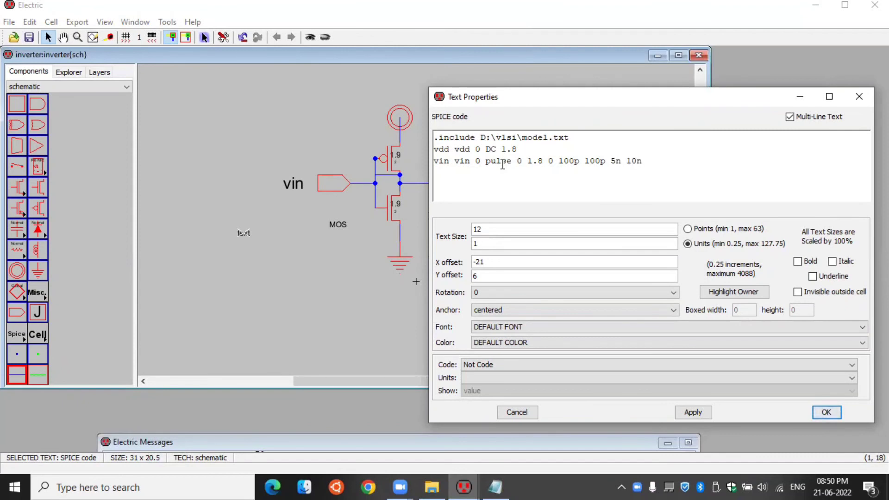
- Add the transient analysis line ".tran 100n" and apply the SPICE code to the schematic
key(Return)
text(.tran 100n)
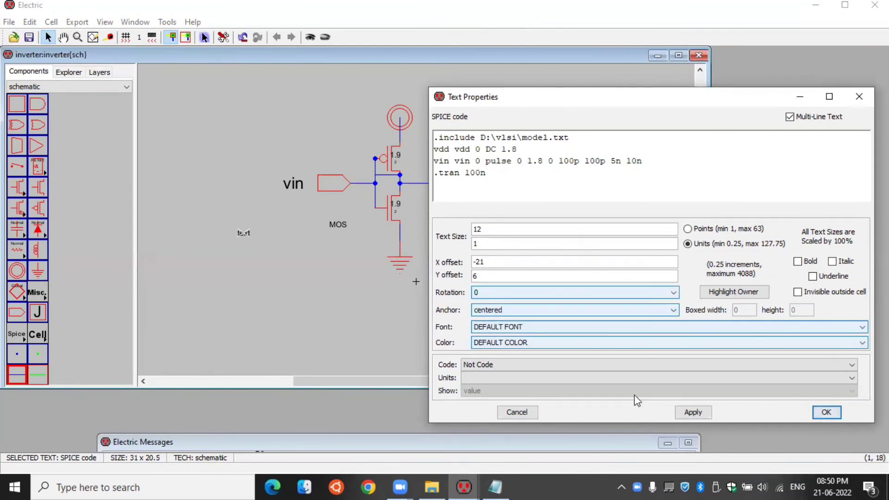
click(826, 412)
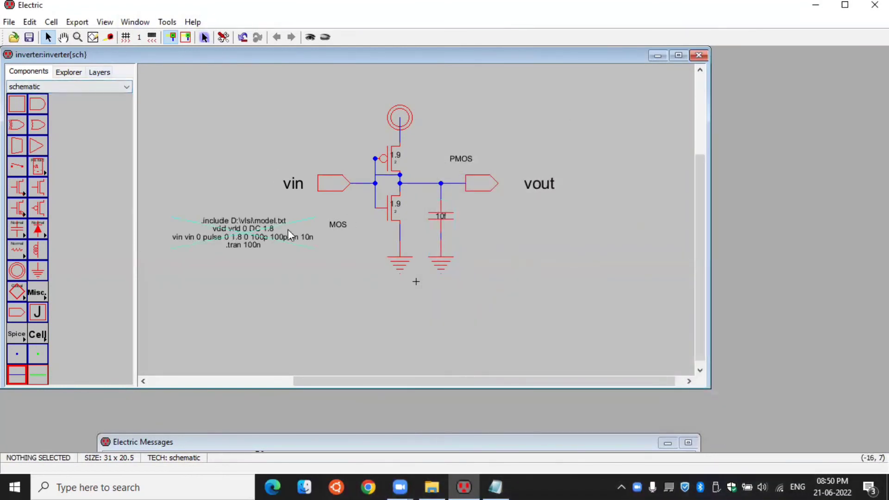
- Run a hierarchical DRC check on the inverter schematic and bring the messages window into view to read its report
click(165, 22)
mouse_move(218, 37)
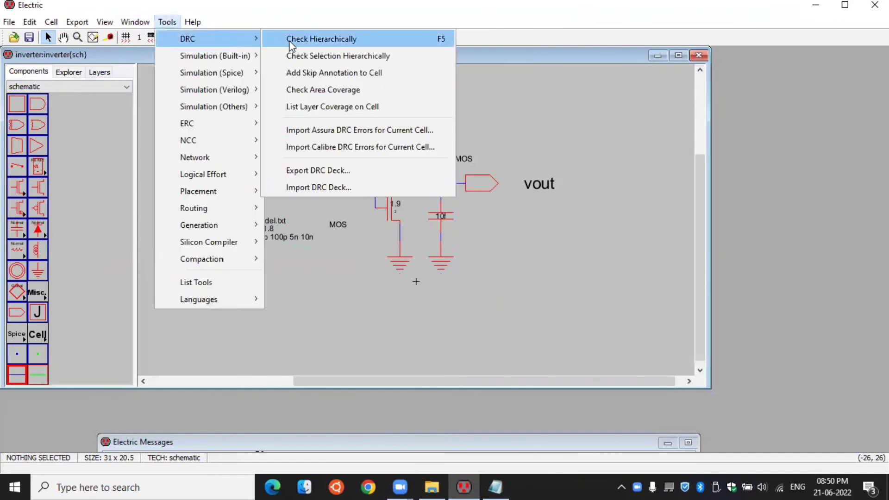
click(298, 37)
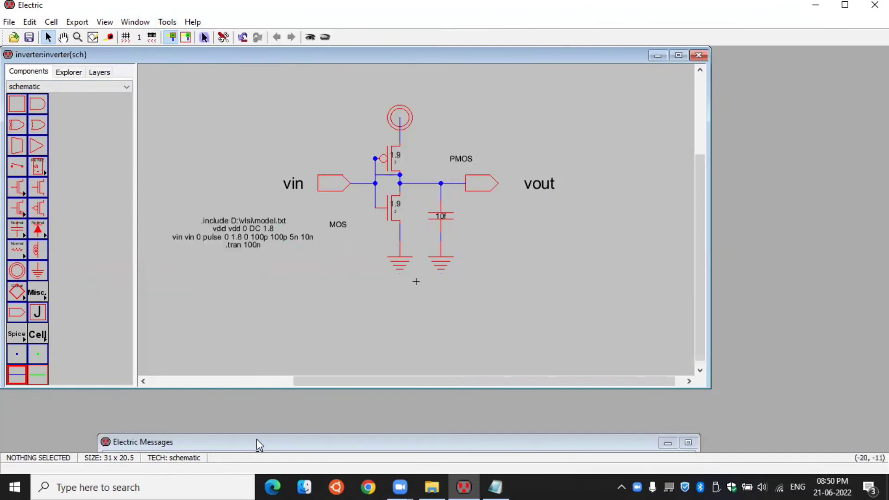
drag(257, 440, 235, 308)
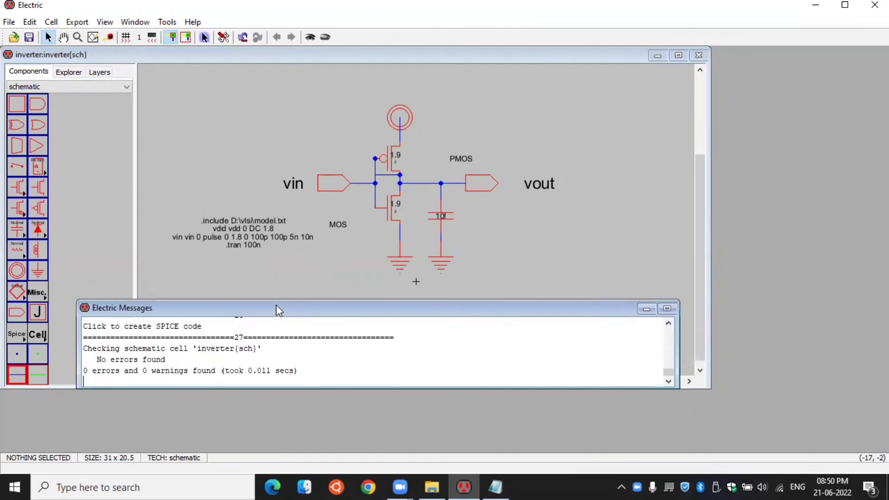
drag(276, 305, 276, 357)
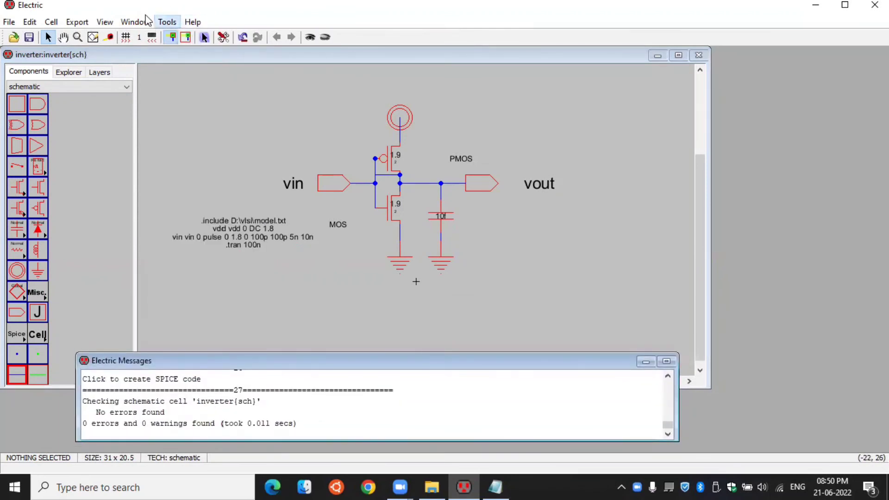
- Write the schematic's SPICE deck as inverter.spi in the vlsi folder, overwriting the existing file
click(167, 22)
mouse_move(197, 76)
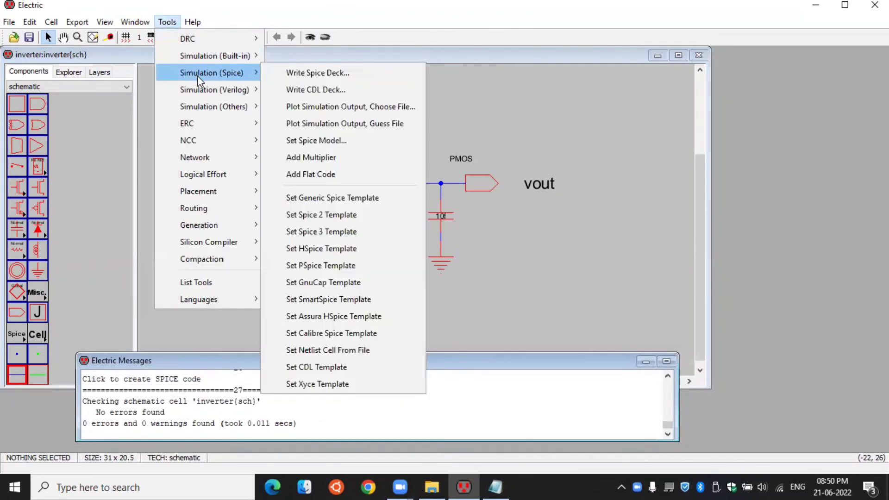
click(293, 73)
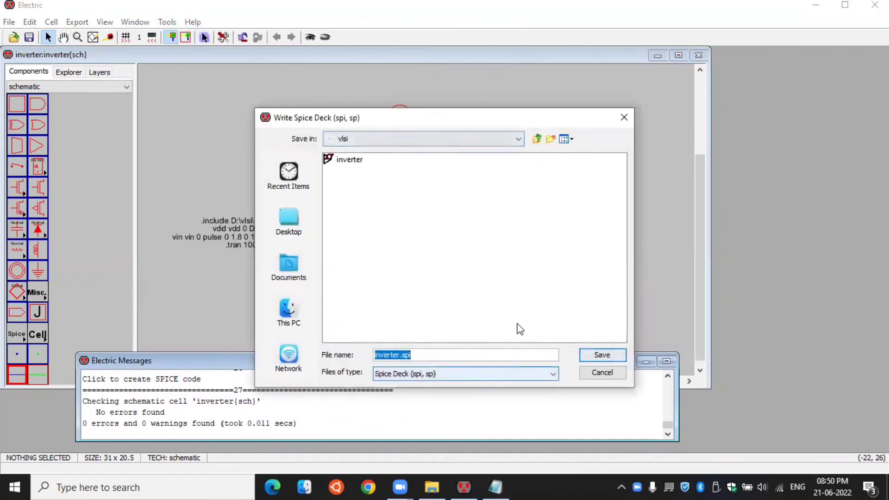
click(599, 360)
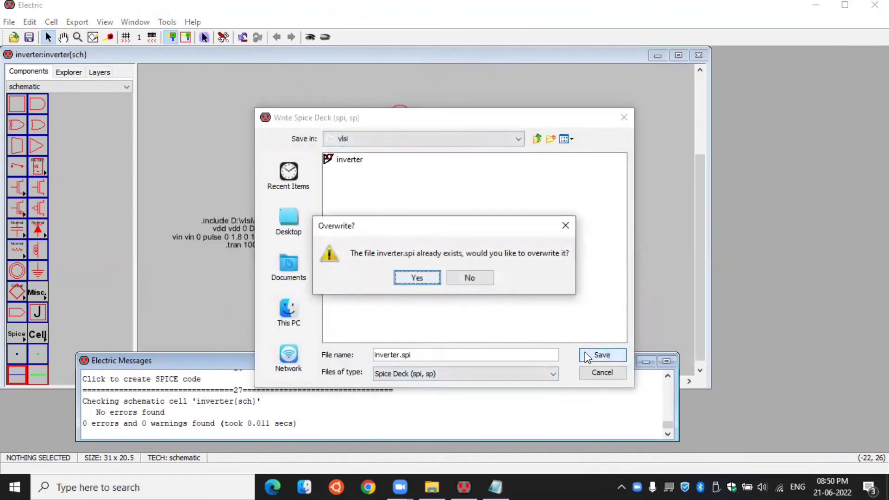
click(417, 278)
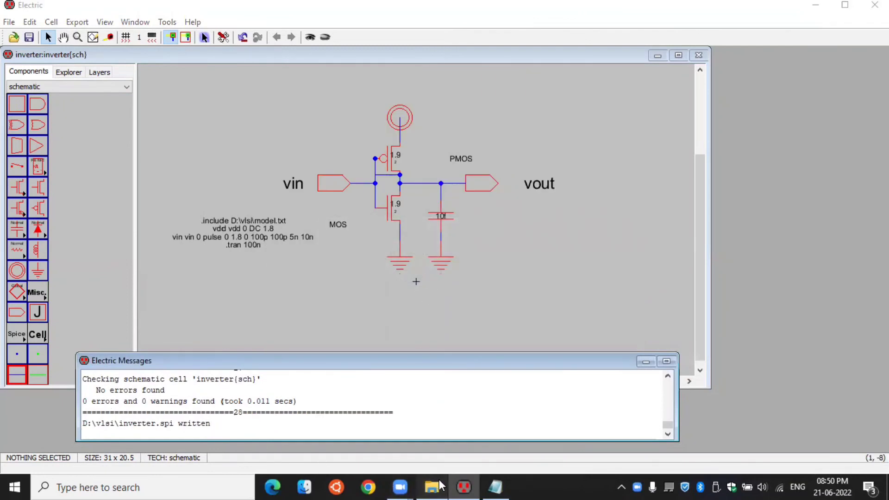
- Switch to File Explorer and open the inverter SPI file in the vlsi folder
click(431, 487)
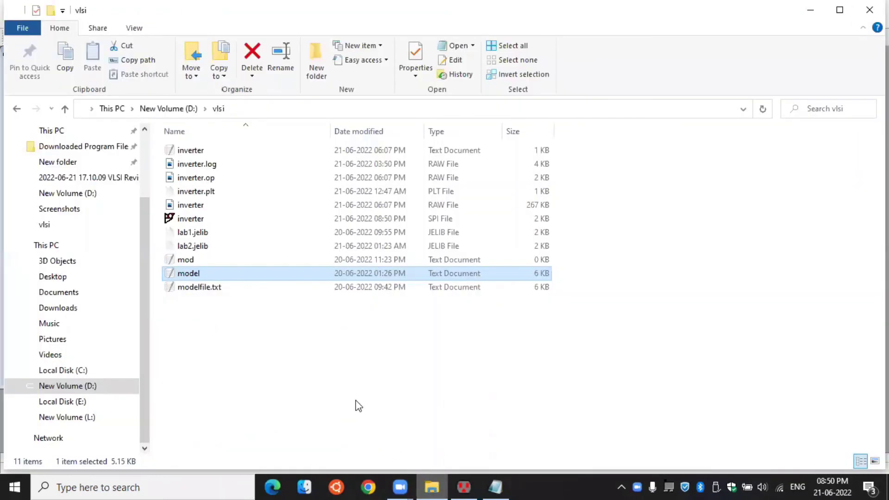
click(227, 222)
click(227, 223)
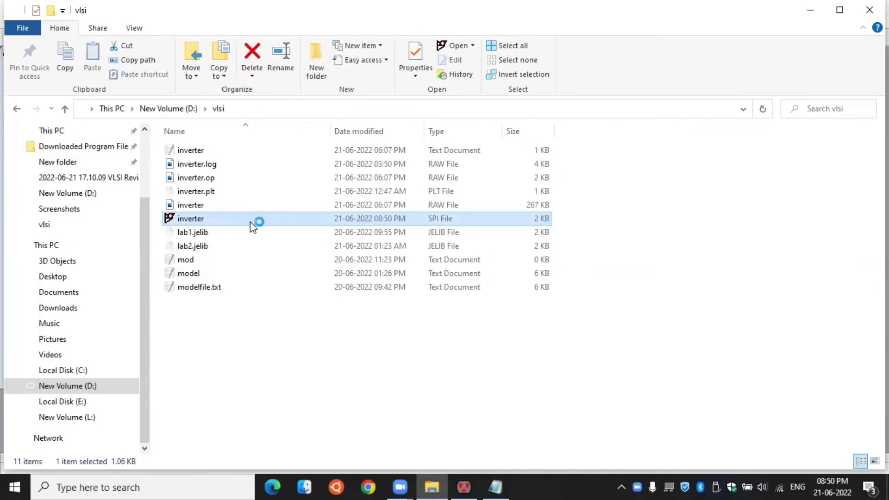